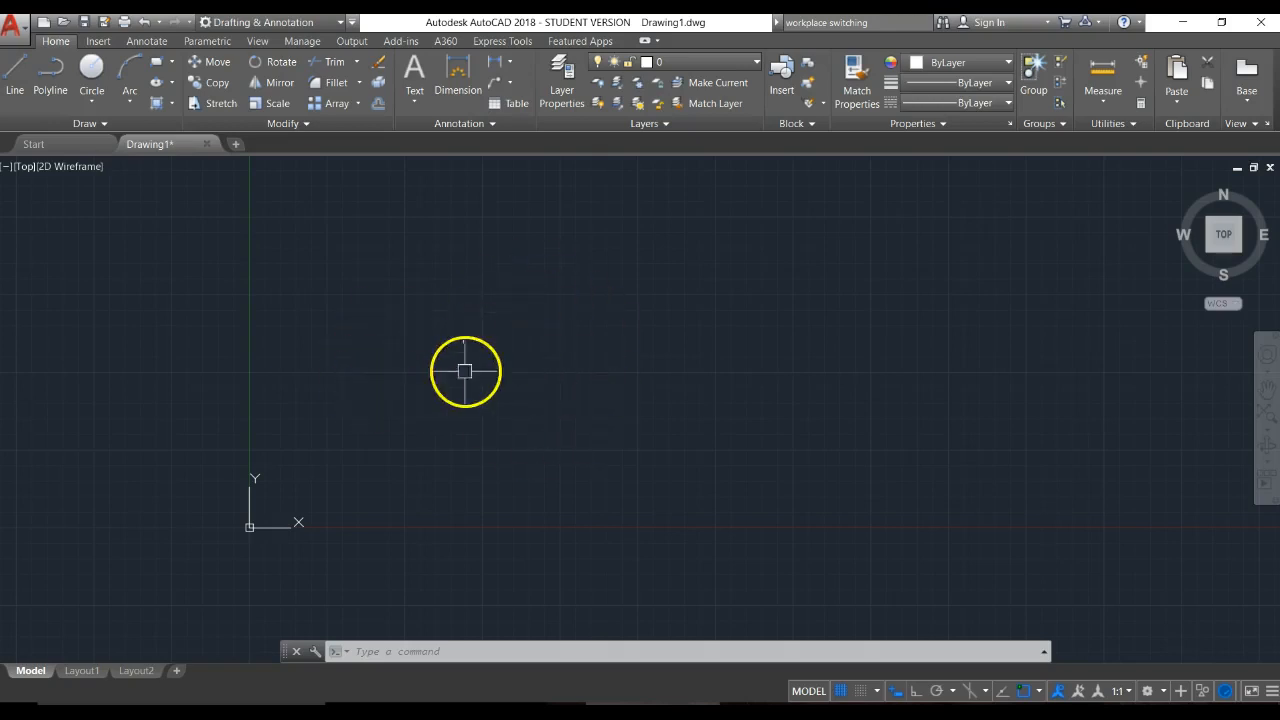
# Configure the drawing units with Architectural length type and a precision of 0'-0 1/16".
pyautogui.write('t')
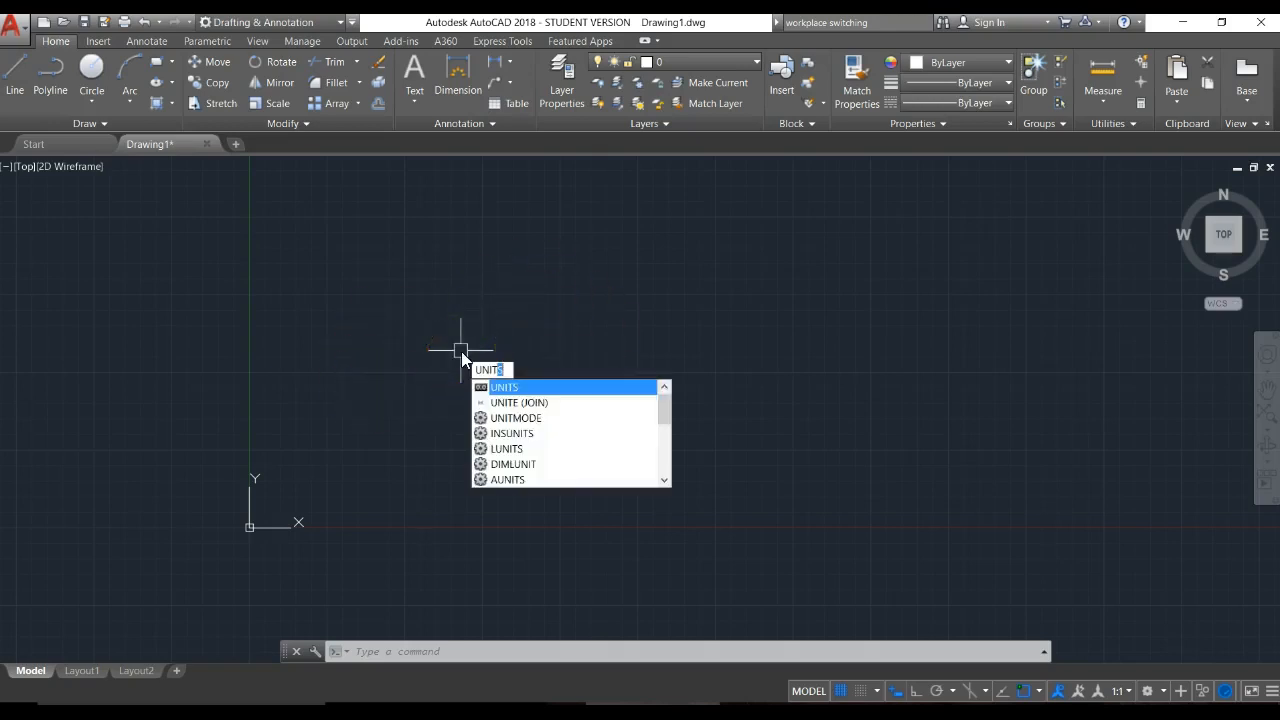
pyautogui.press('Return')
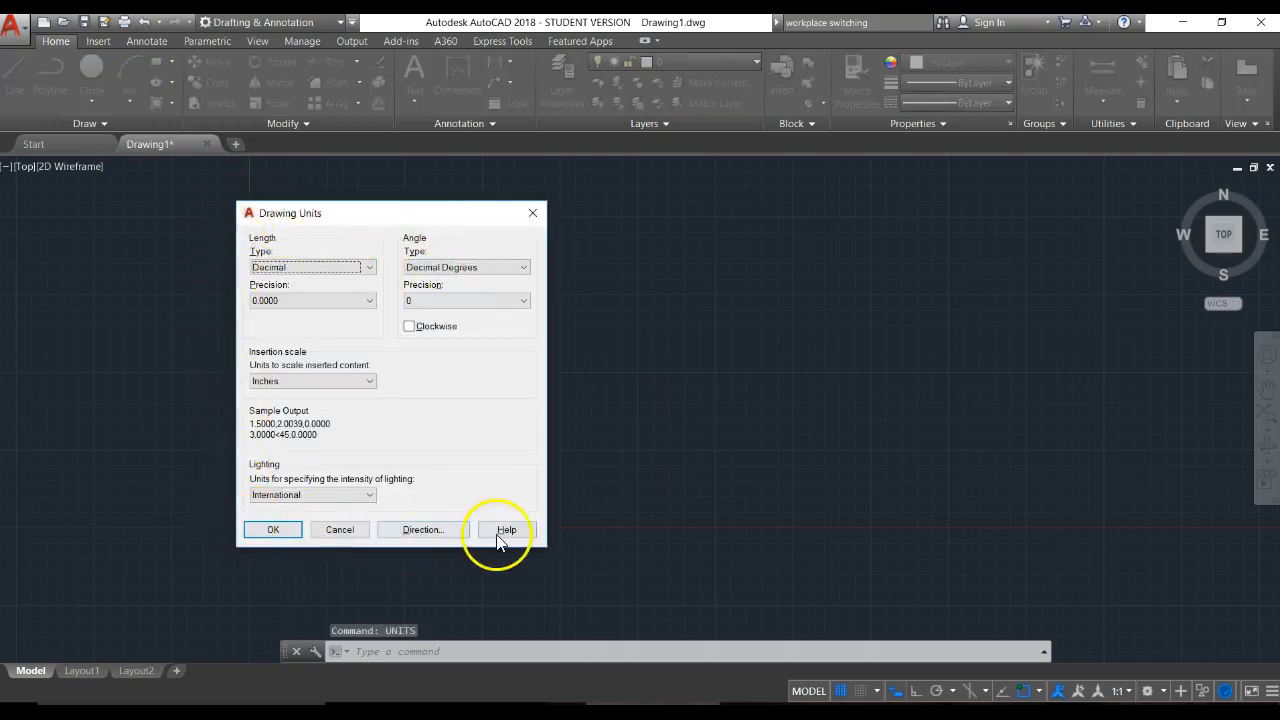
pyautogui.click(370, 267)
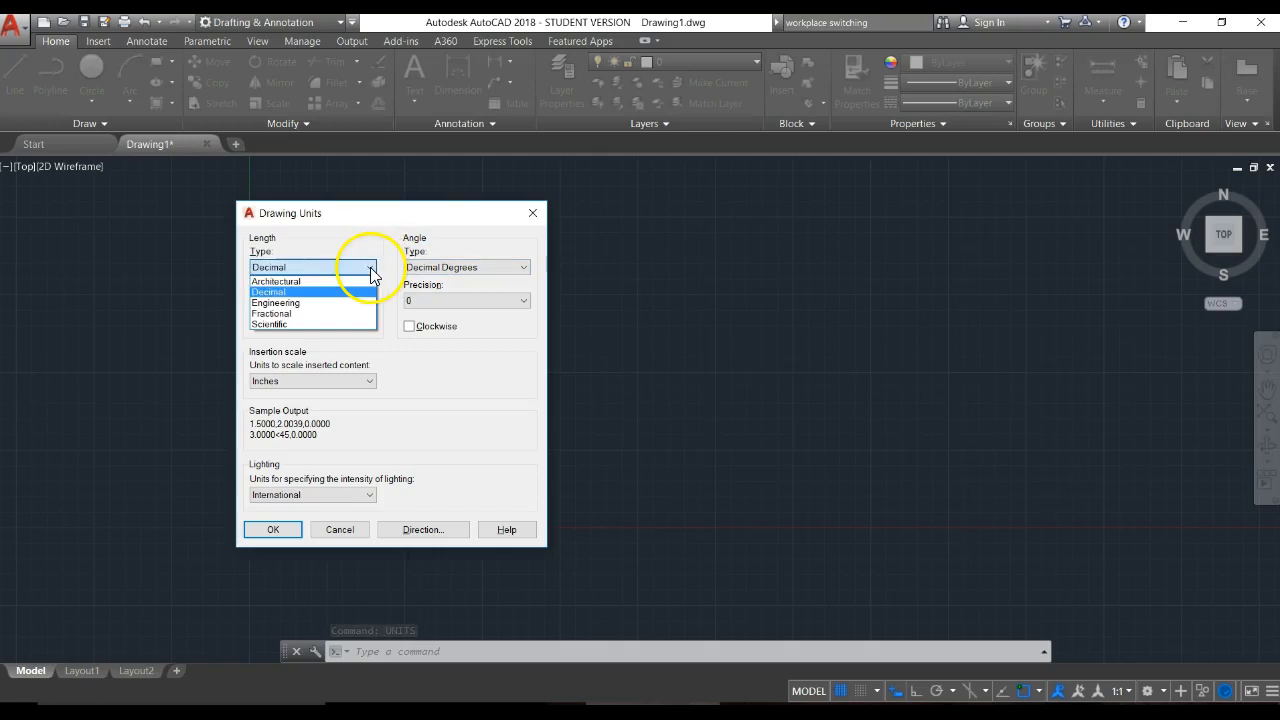
pyautogui.click(307, 281)
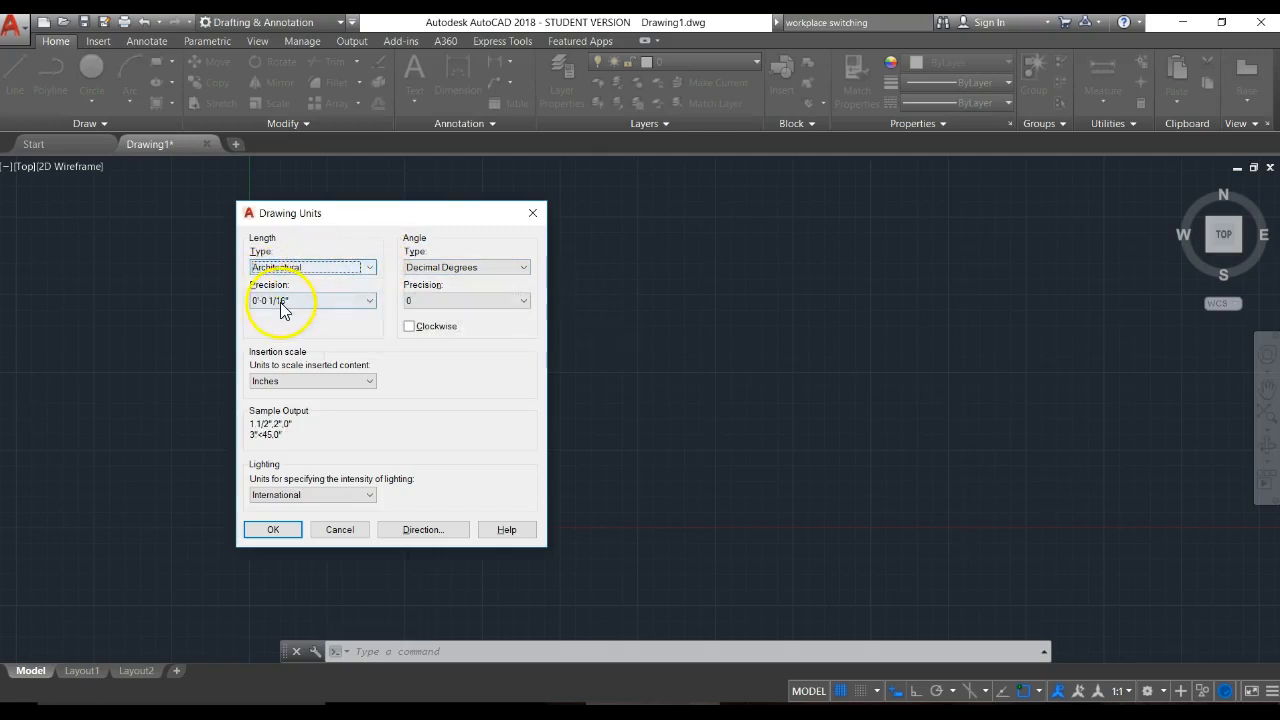
pyautogui.click(342, 300)
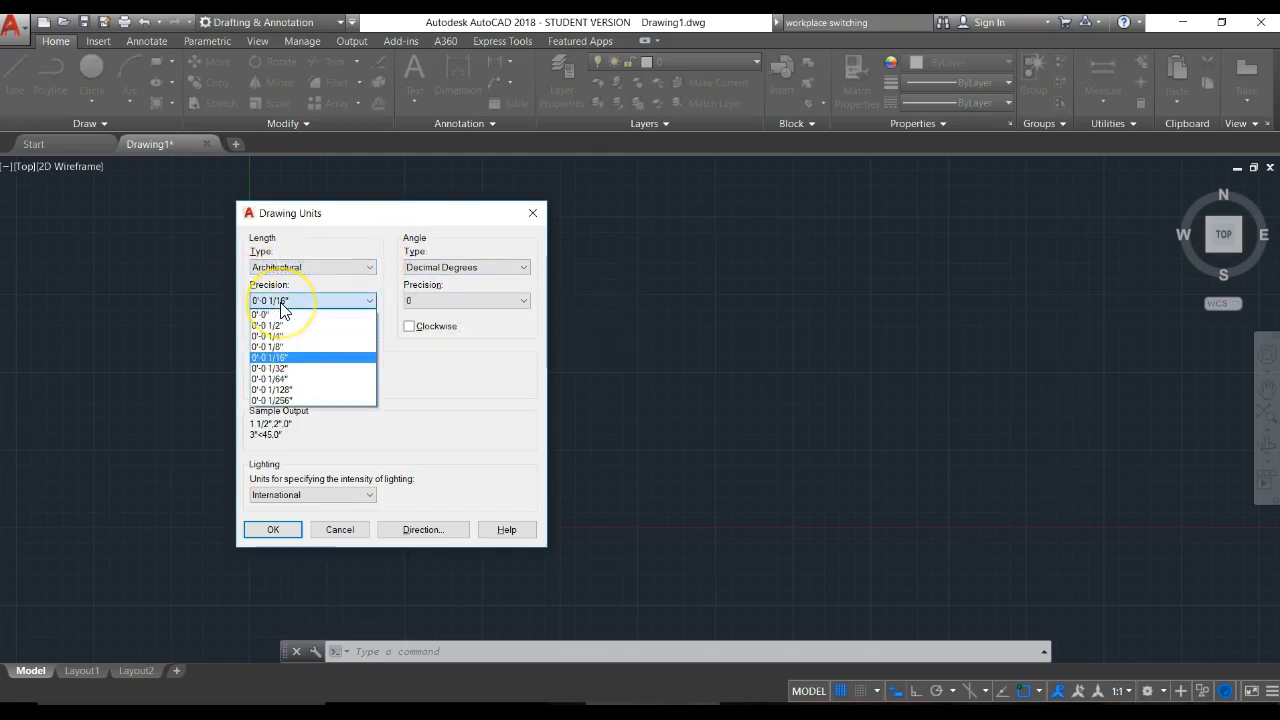
pyautogui.click(288, 358)
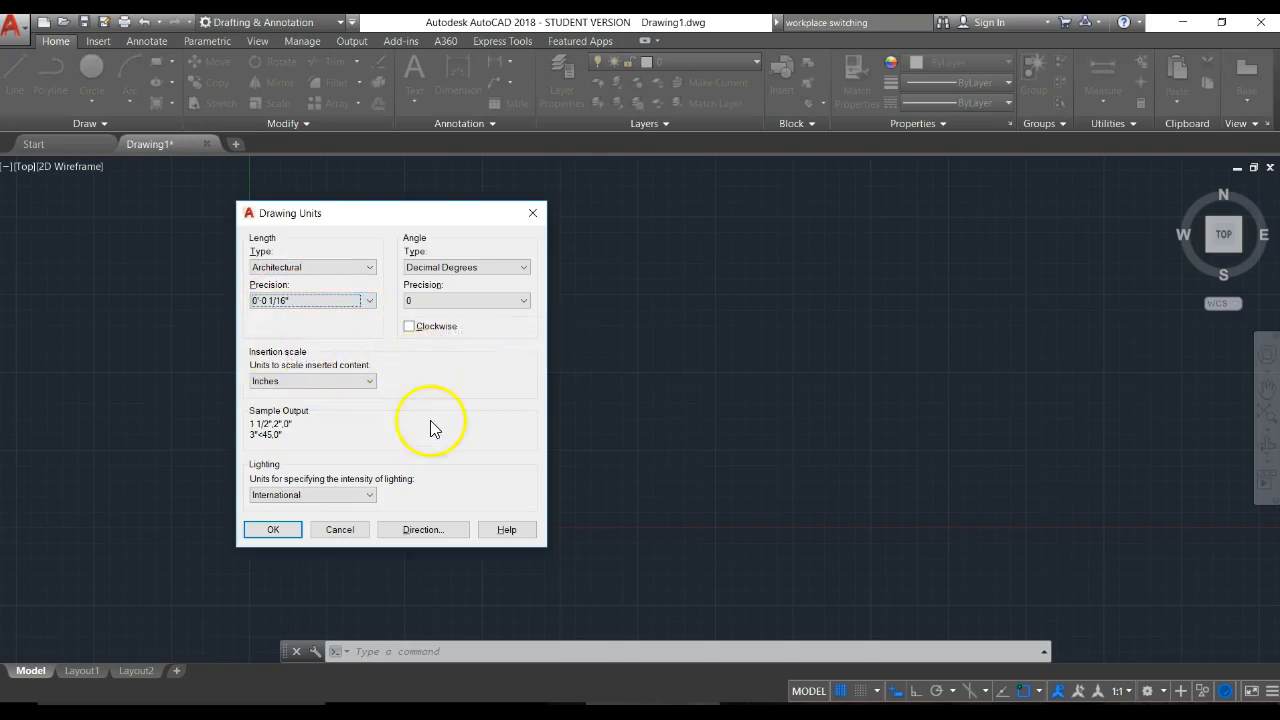
pyautogui.click(275, 529)
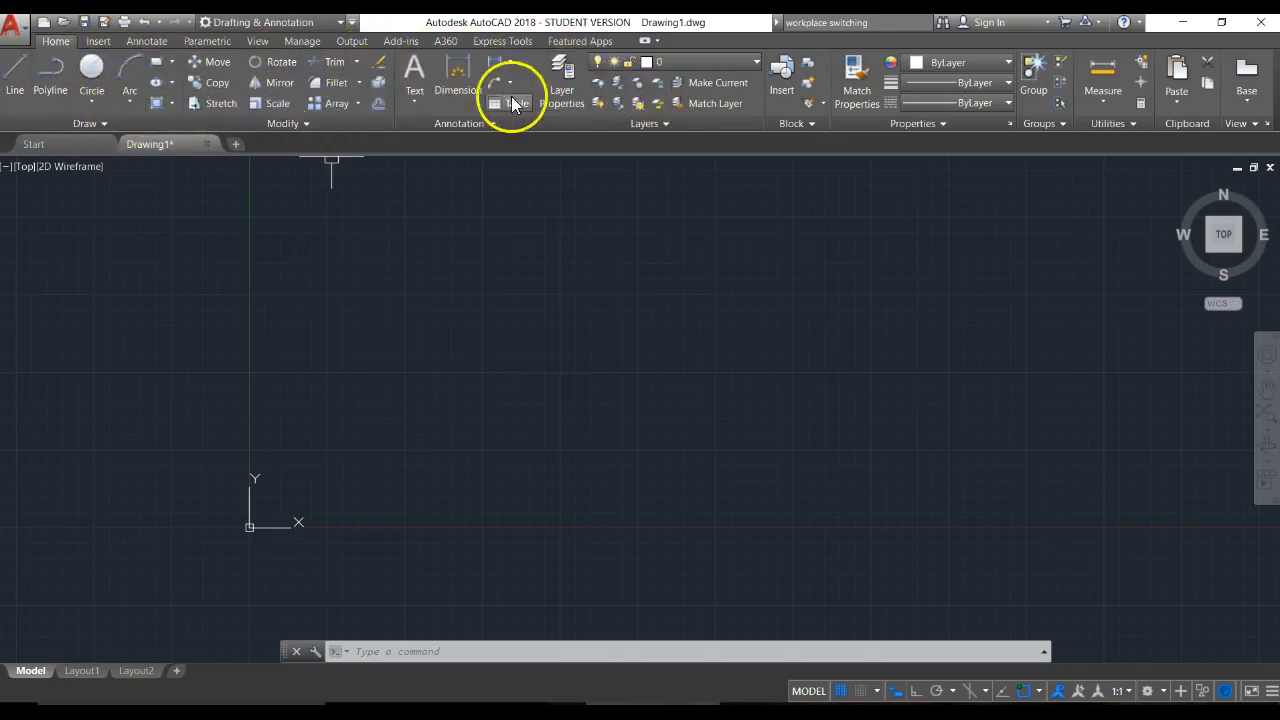
# Draw three separate freehand rectangles in a row above the X axis, each smaller than the last, the second about 3 5/8" wide.
pyautogui.click(153, 61)
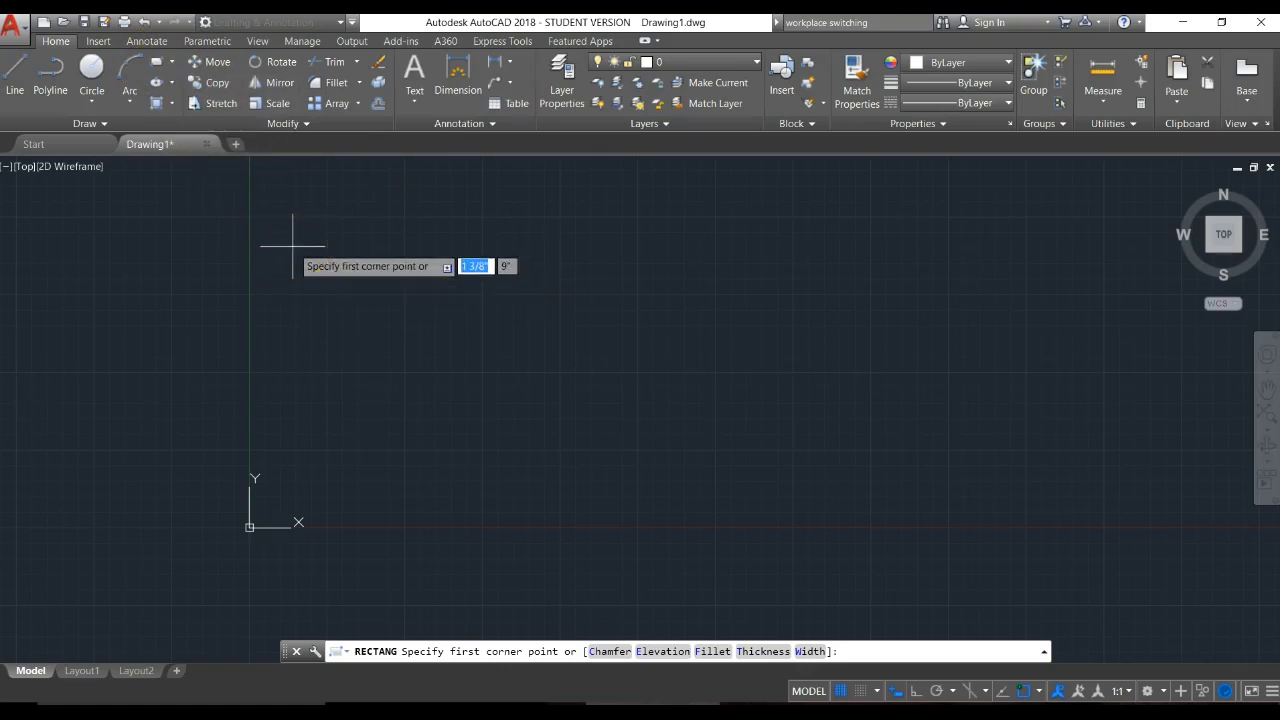
pyautogui.click(278, 312)
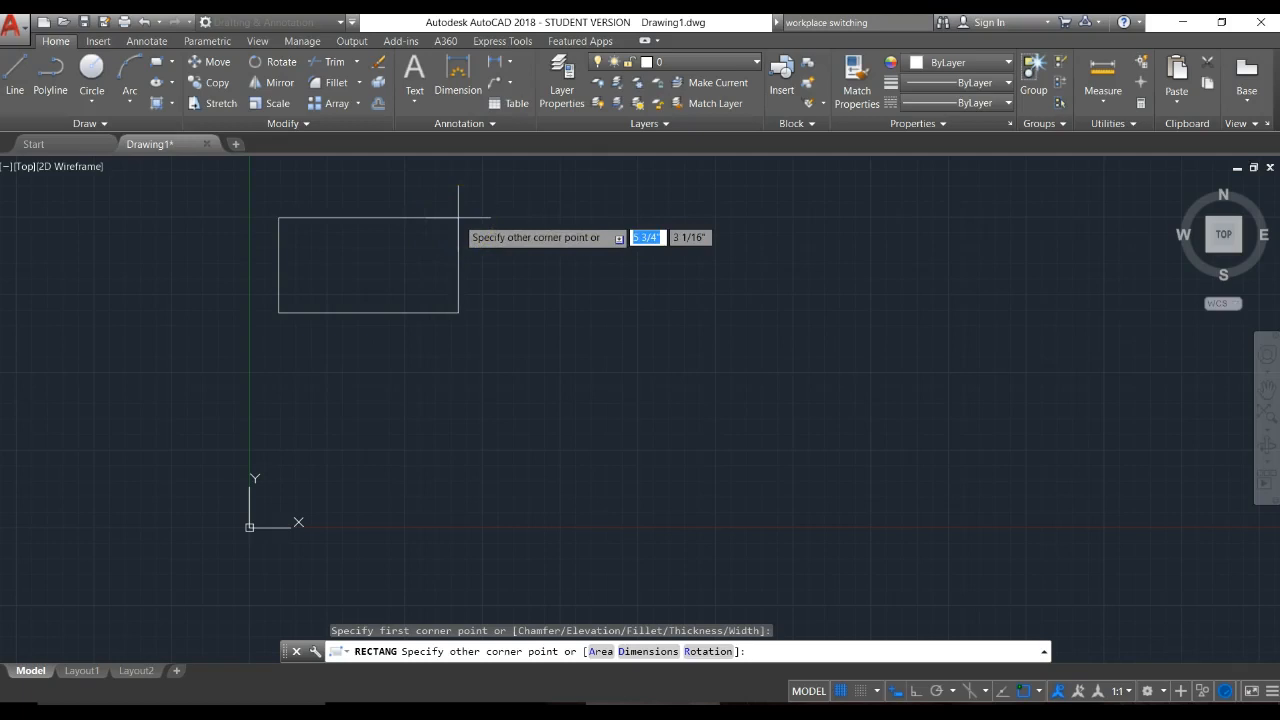
pyautogui.click(404, 203)
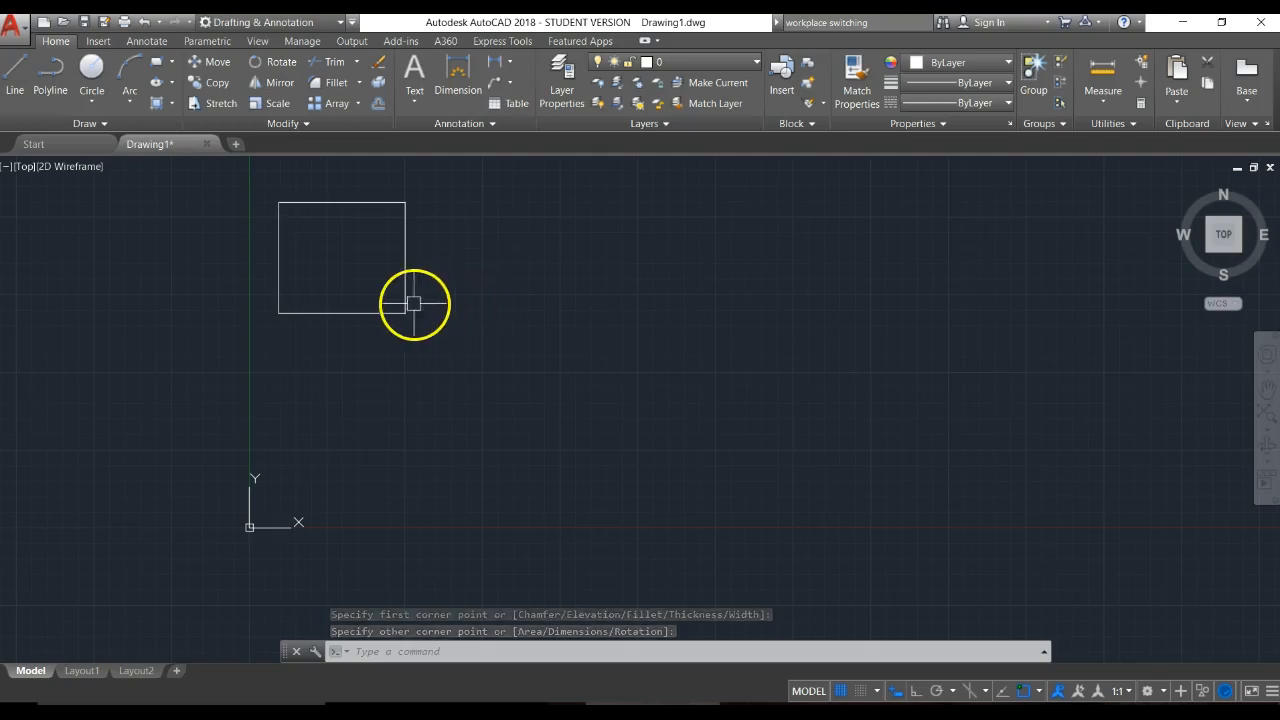
pyautogui.press('Return')
pyautogui.click(456, 294)
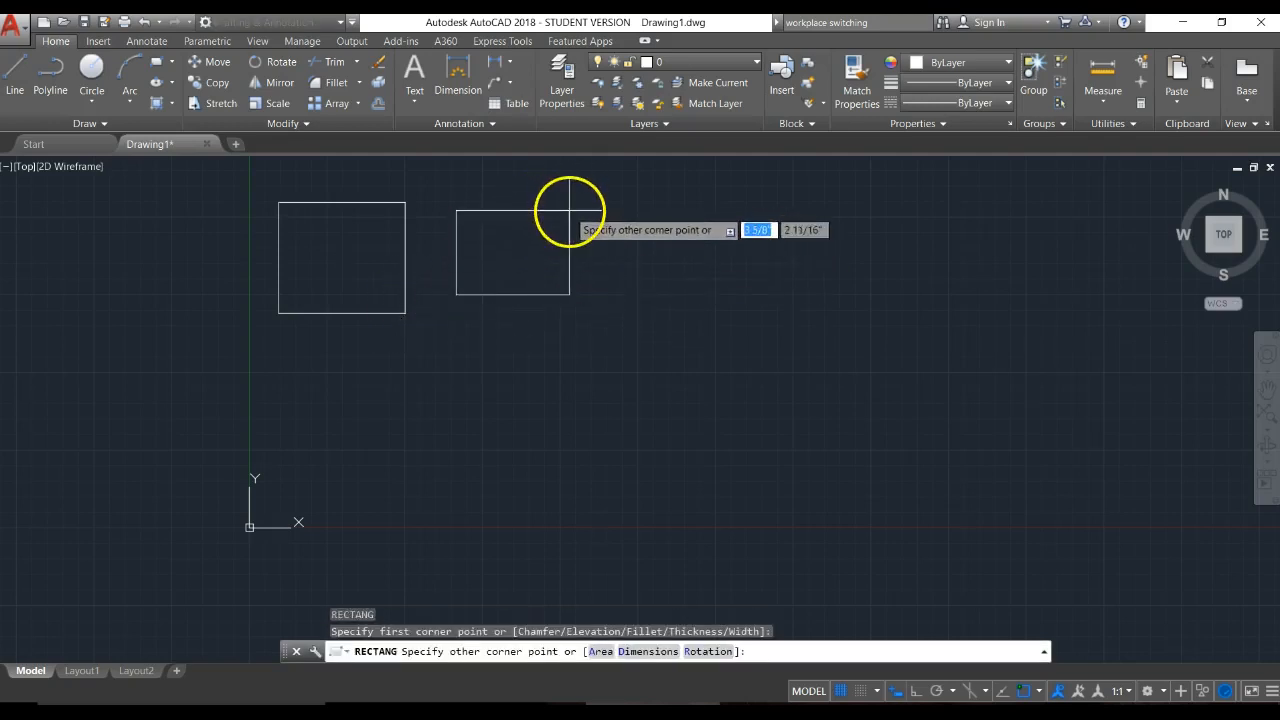
pyautogui.click(569, 206)
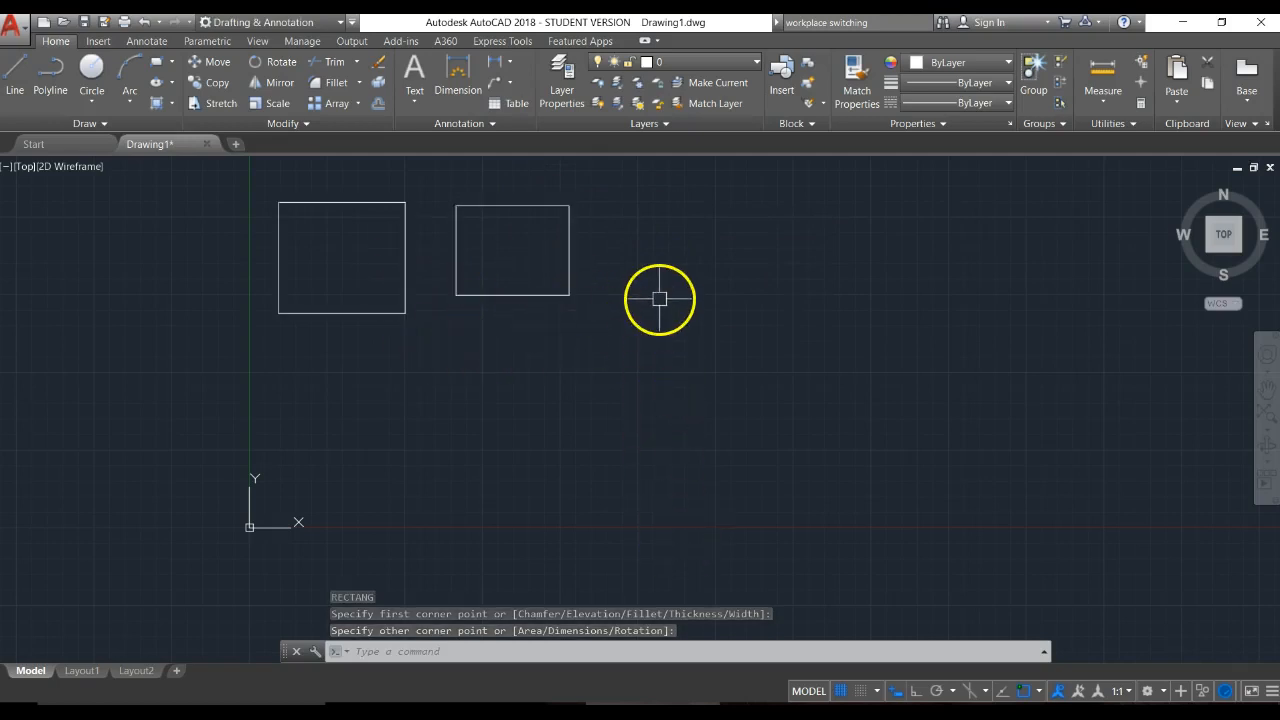
pyautogui.press('Return')
pyautogui.click(631, 243)
pyautogui.click(689, 205)
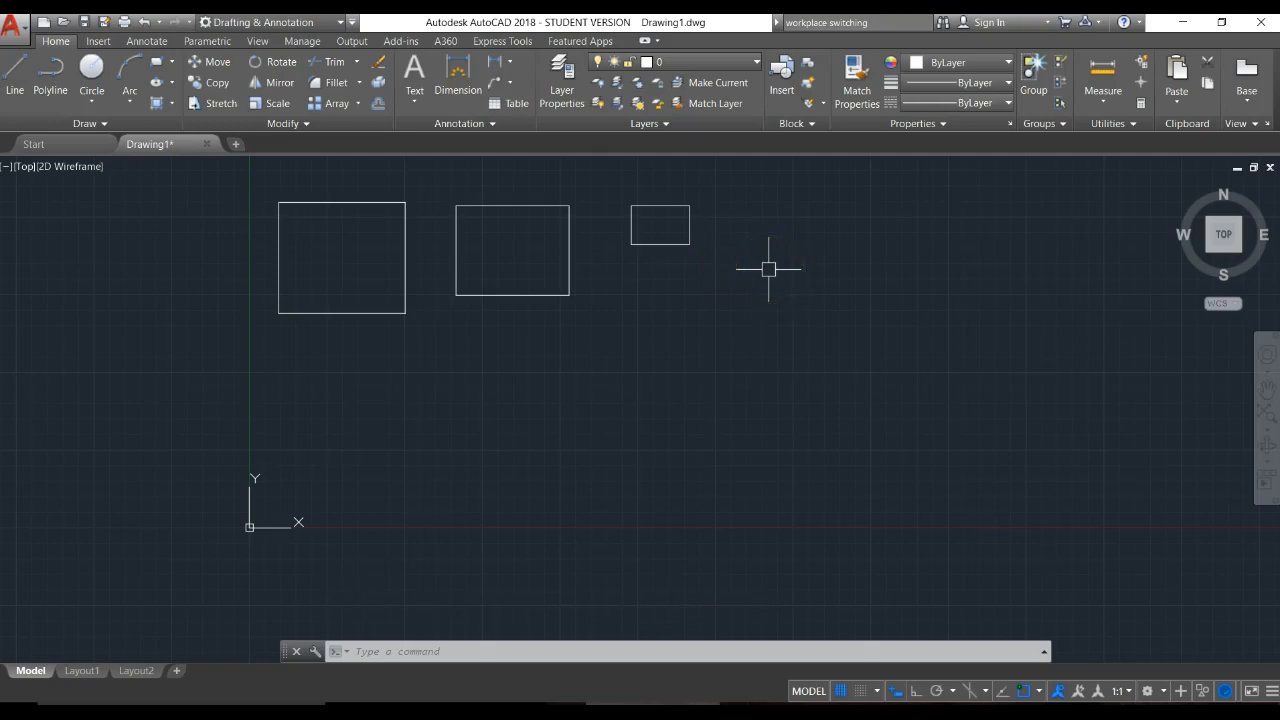
# Extend the row with two more freehand rectangles to the right of the smallest one, the last one wider.
pyautogui.write('rec')
pyautogui.press('Return')
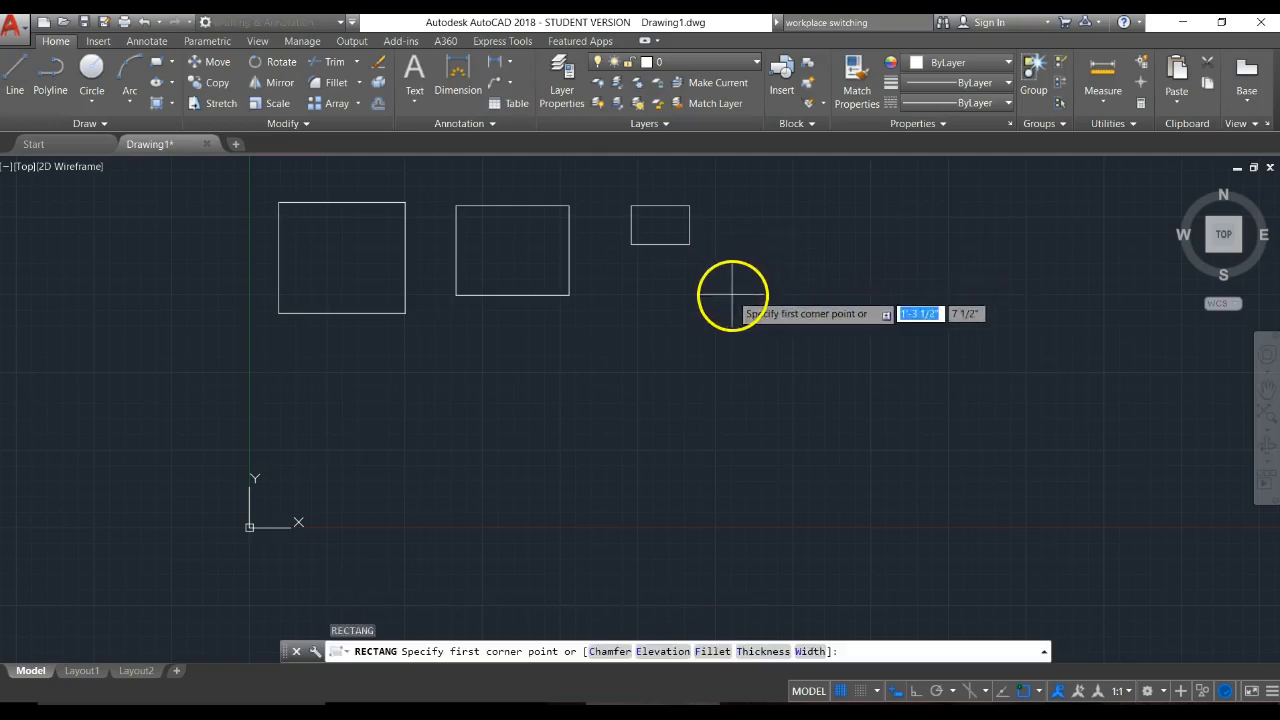
pyautogui.click(740, 214)
pyautogui.click(835, 266)
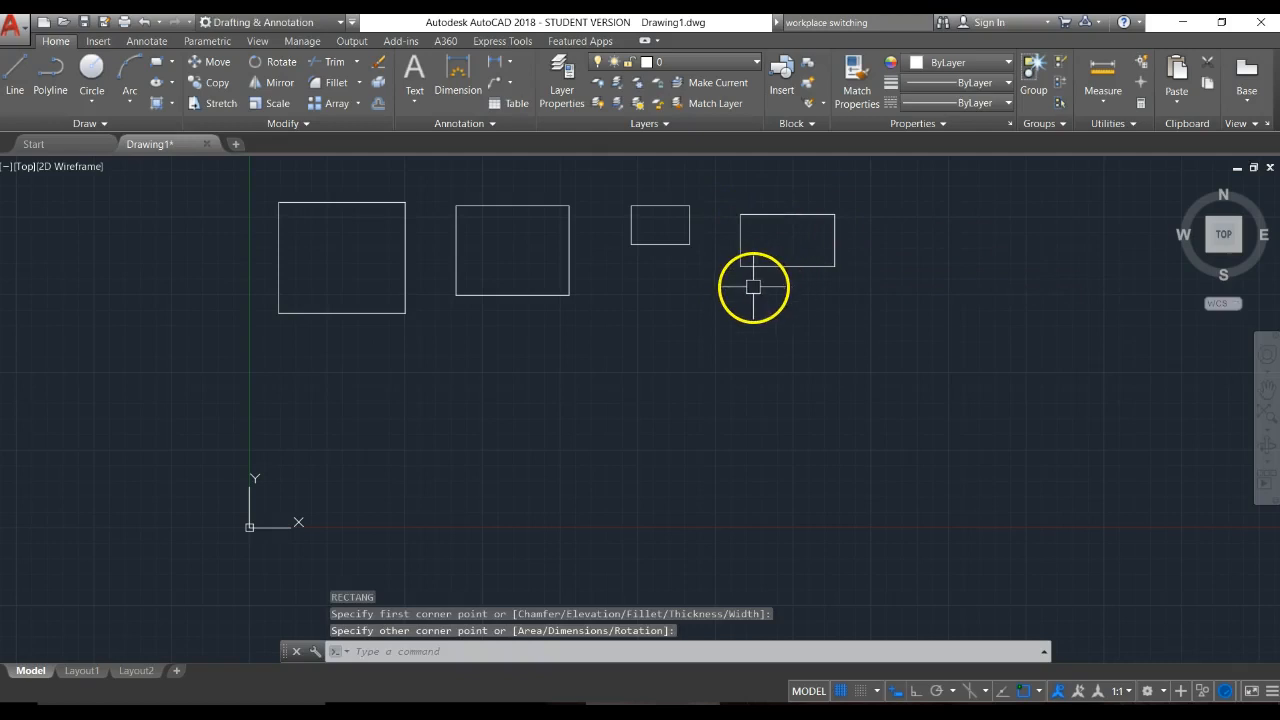
pyautogui.press('Return')
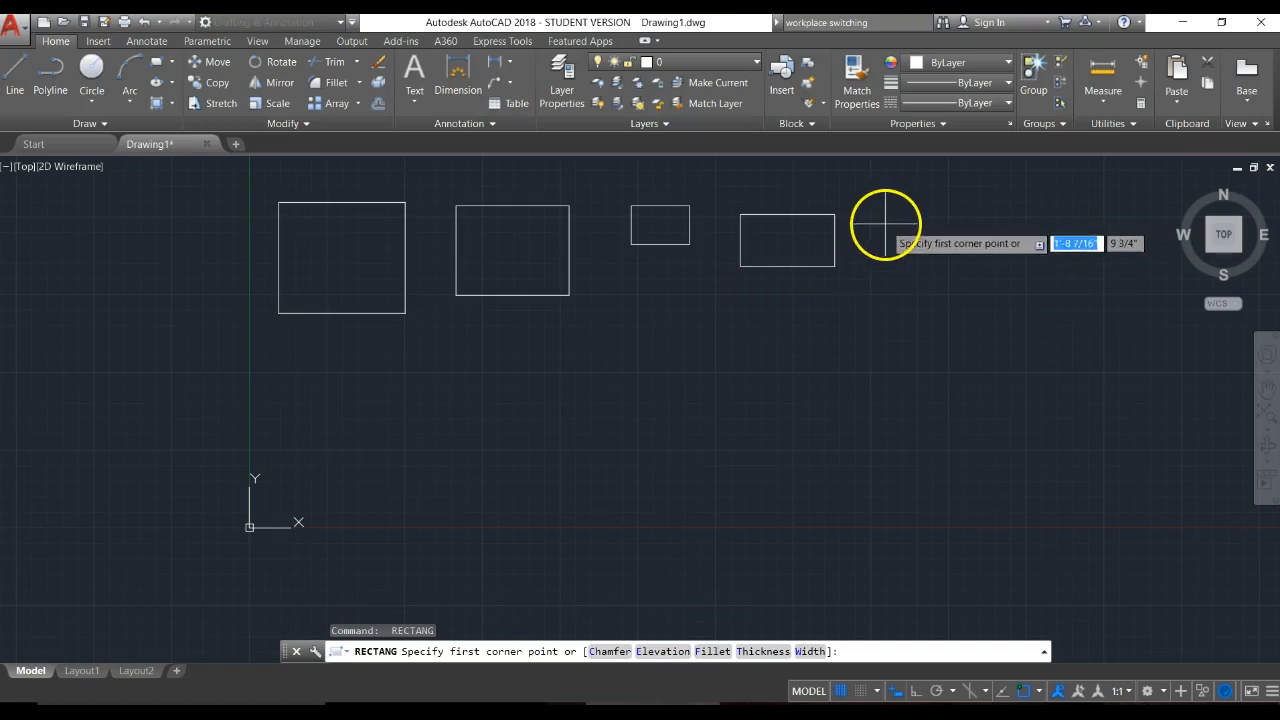
pyautogui.click(884, 225)
pyautogui.click(1010, 282)
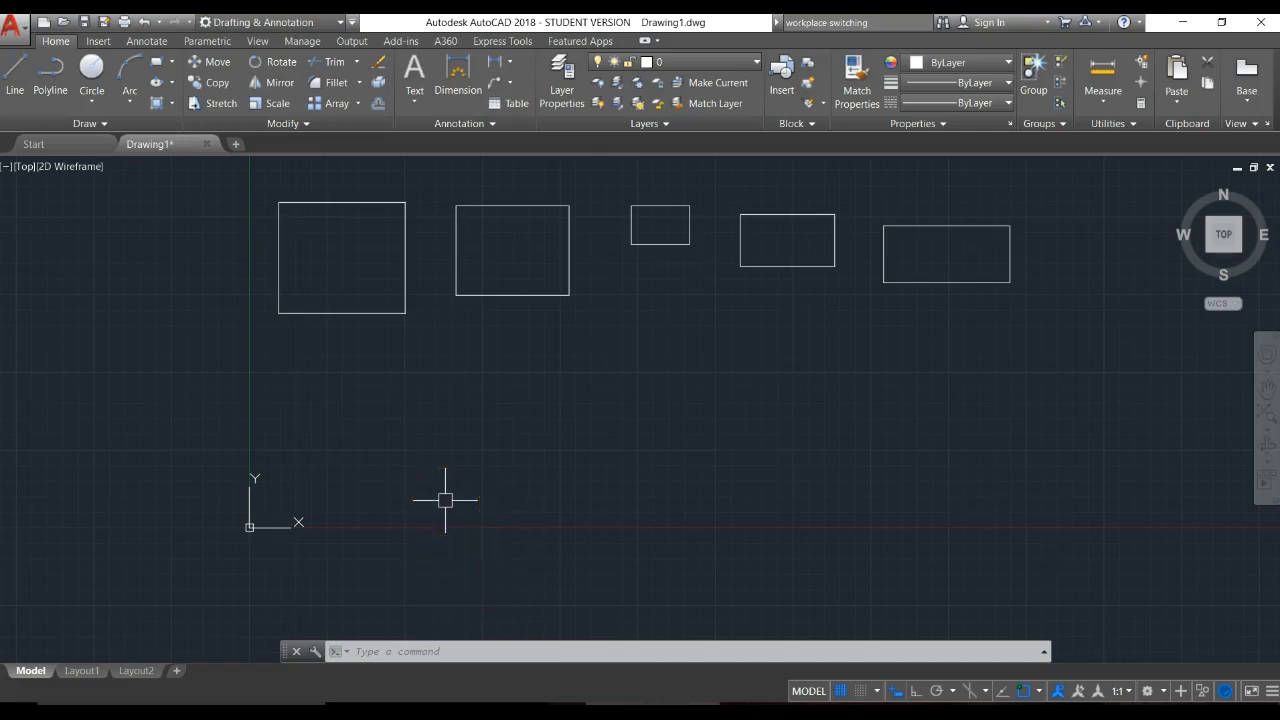
# Draw a rectangle by dimensions, 12" long and 6" wide, from the origin, extending right and below the X axis.
pyautogui.press('Return')
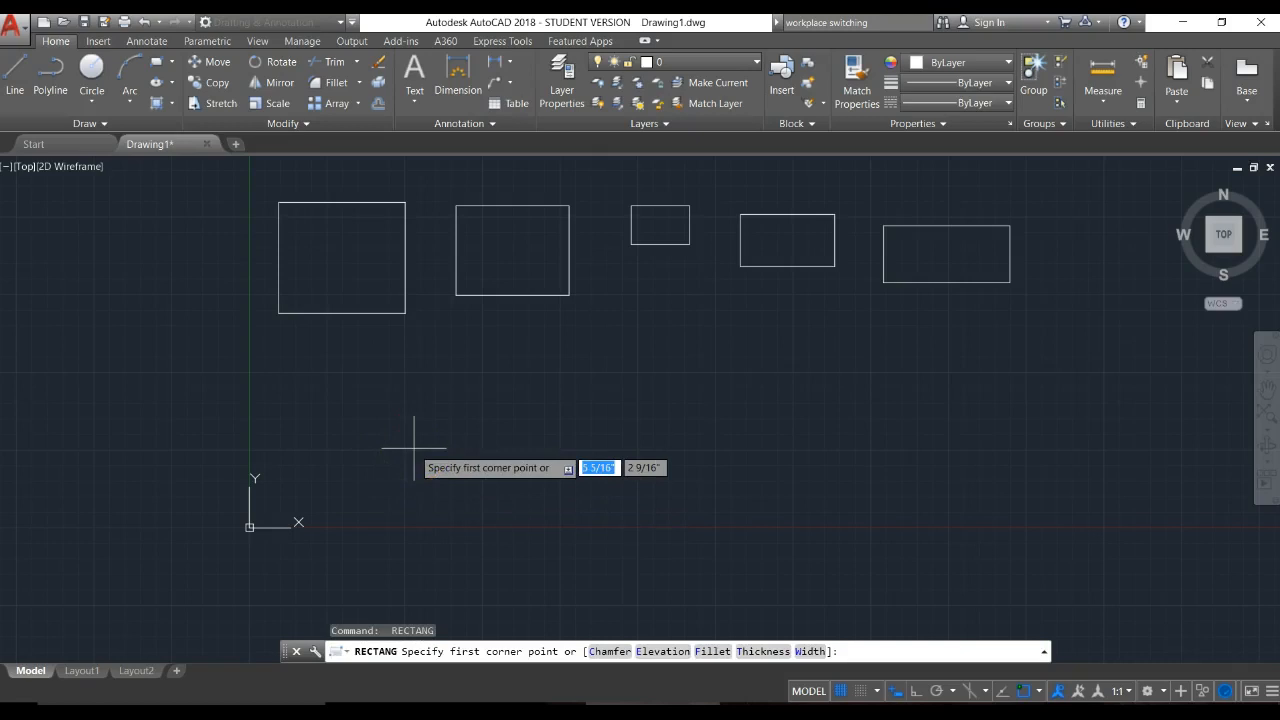
pyautogui.click(249, 527)
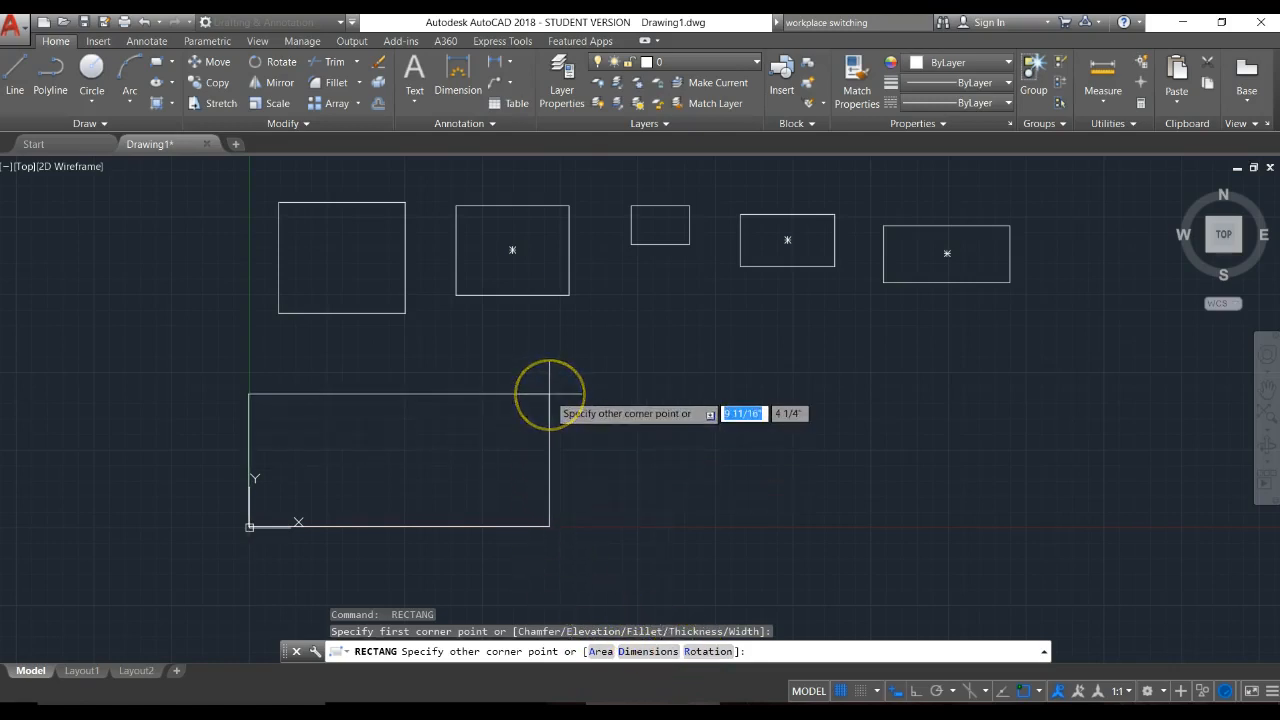
pyautogui.write('d')
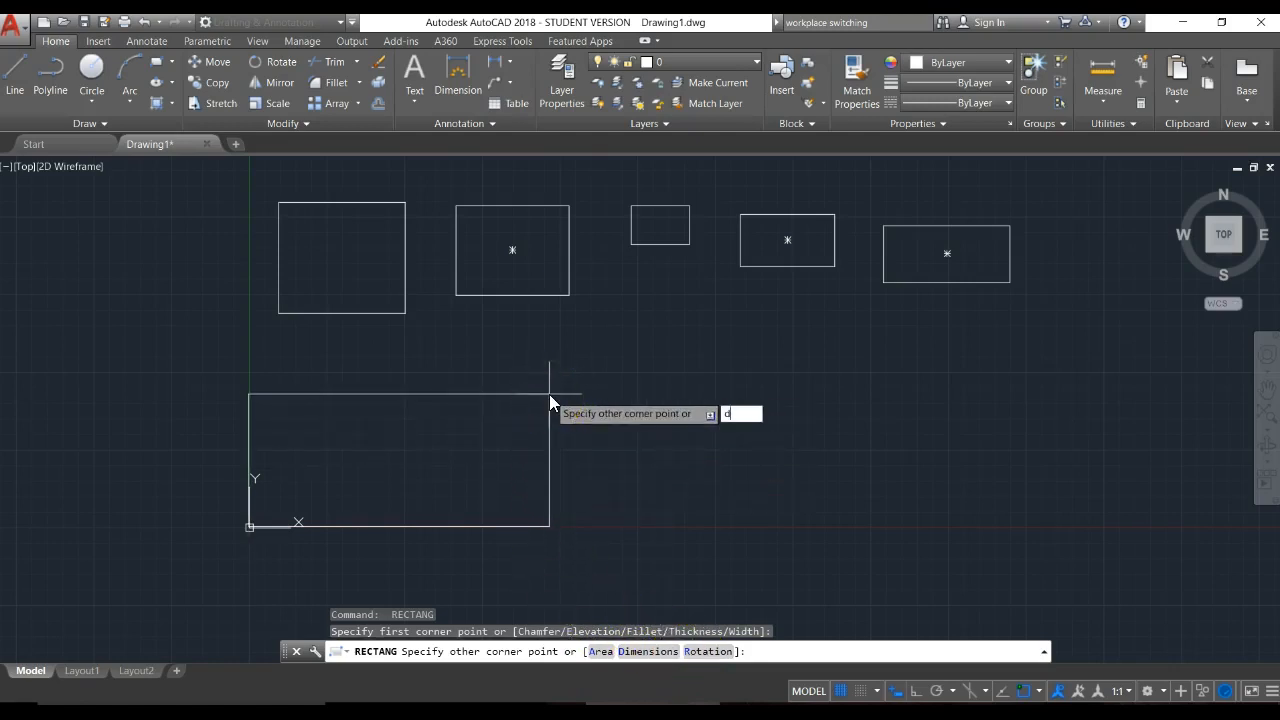
pyautogui.press('Return')
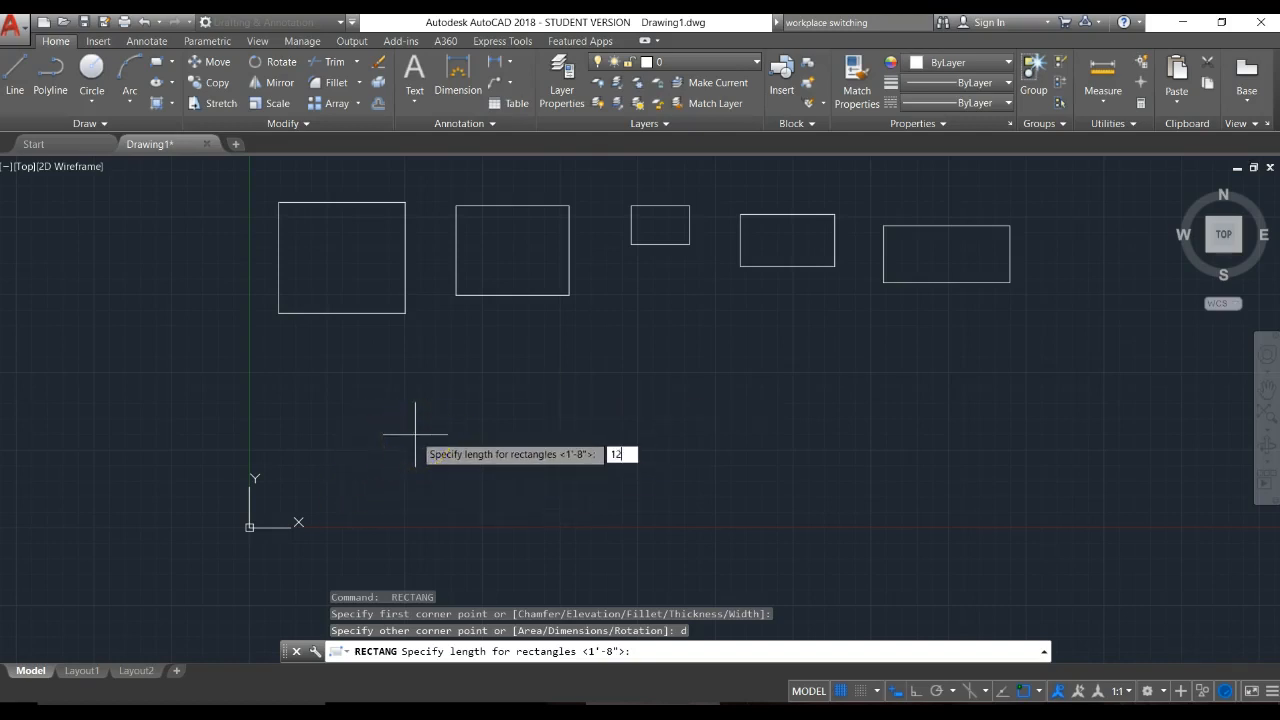
pyautogui.press('Return')
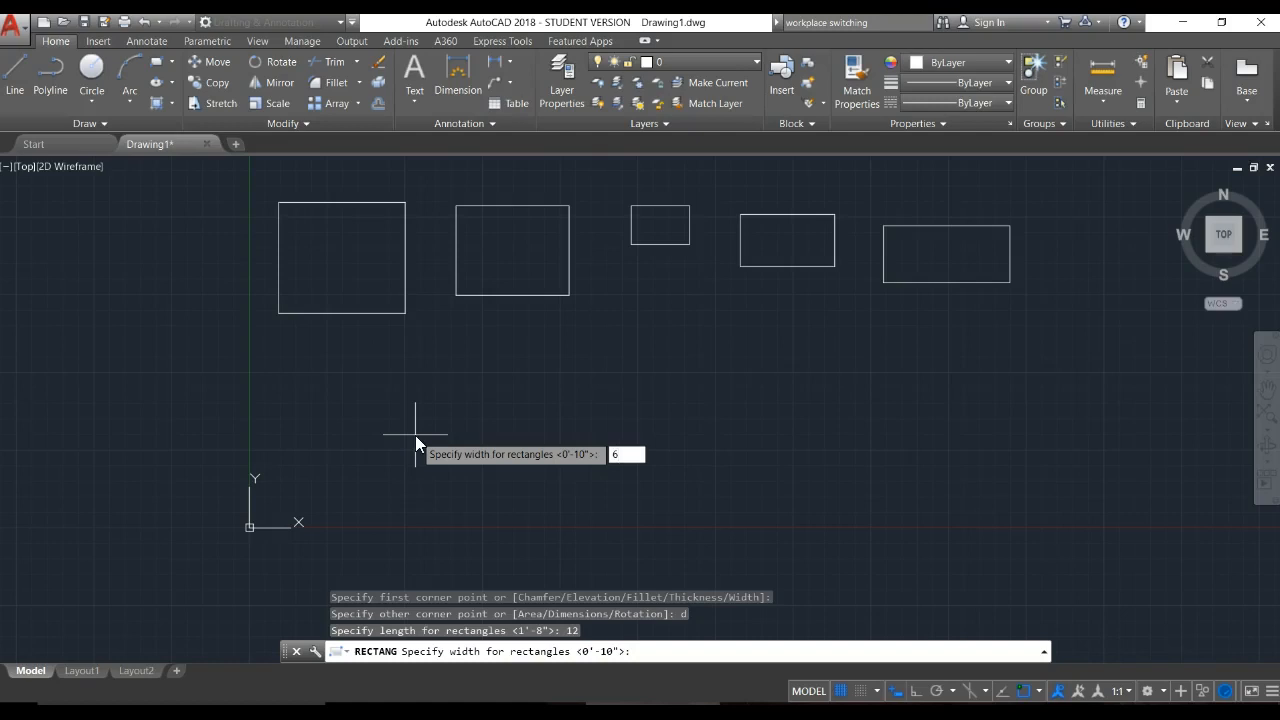
pyautogui.press('Return')
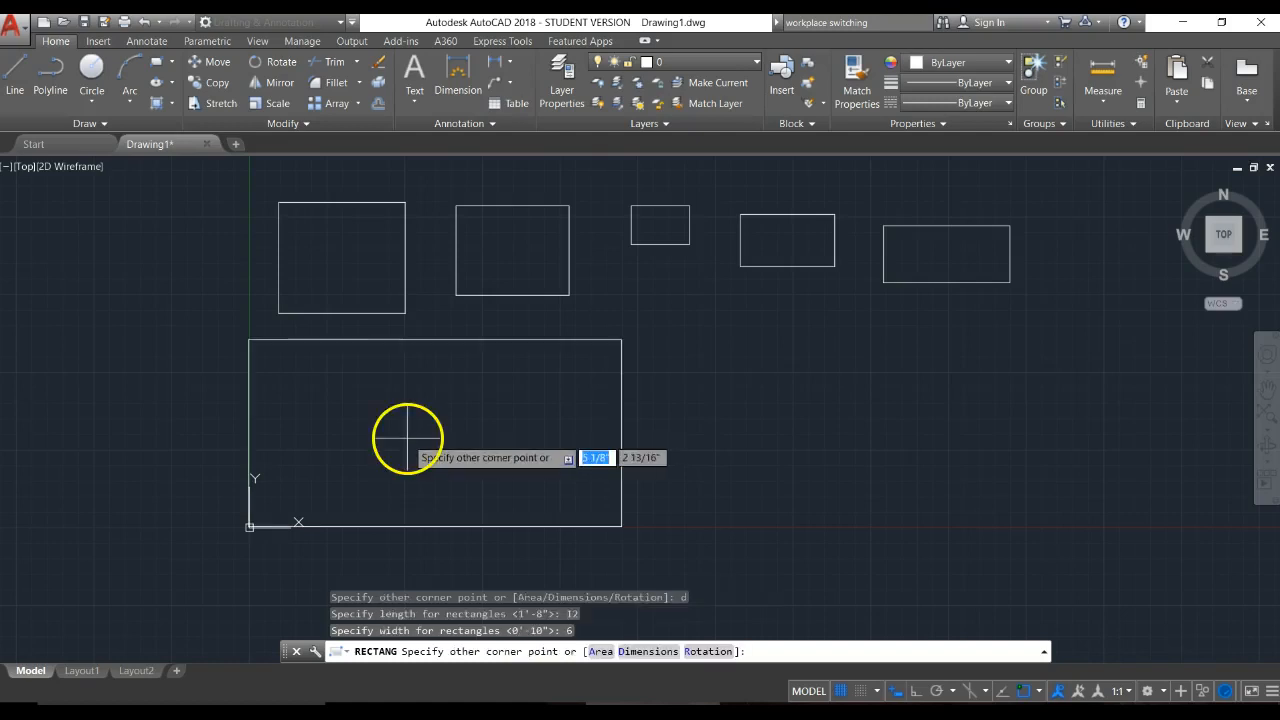
pyautogui.scroll(-3, 409, 437)
pyautogui.scroll(-2, 434, 443)
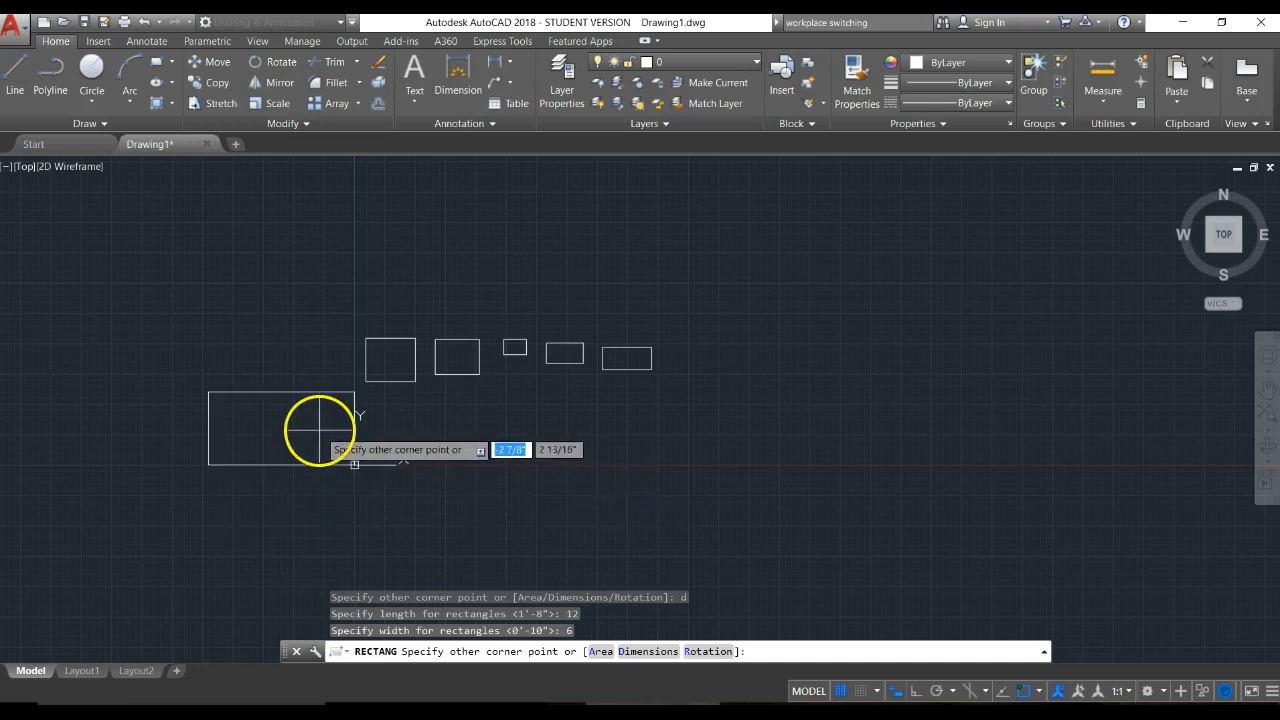
pyautogui.click(430, 509)
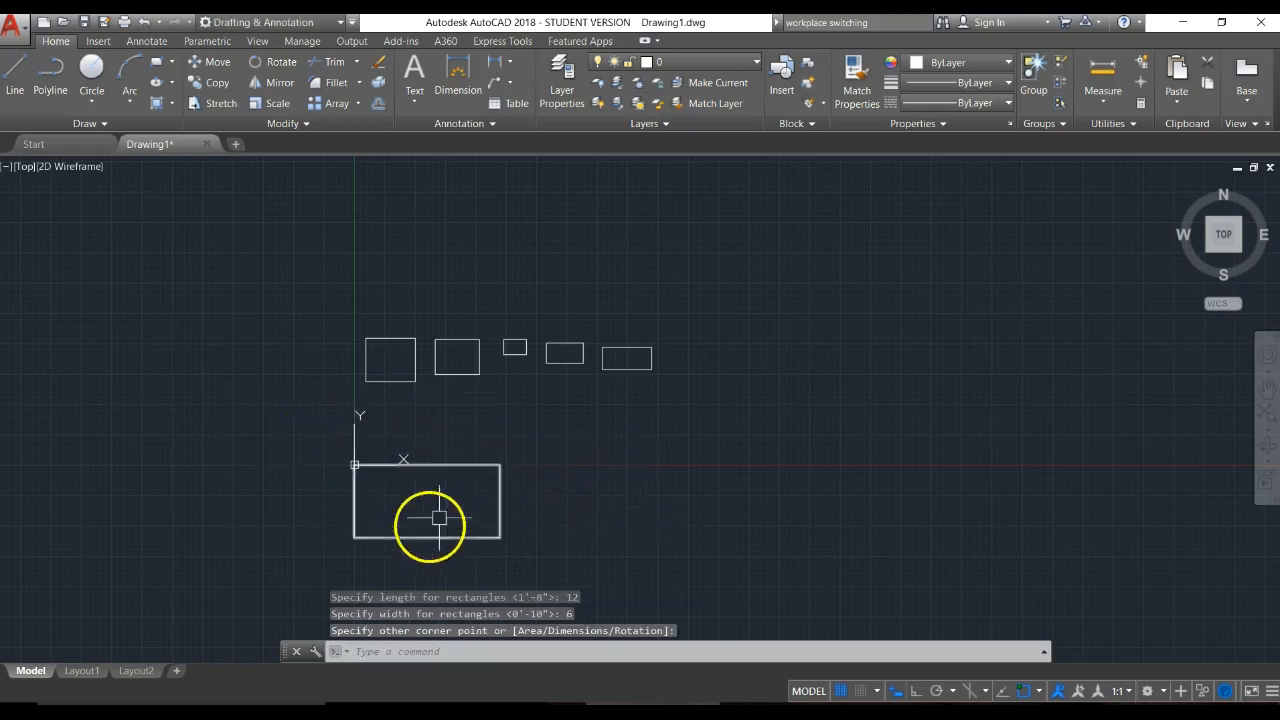
# Draw a rectangle by dimensions, 16' long and 8' wide, in the empty area right of the small rectangles, extending up and right.
pyautogui.moveTo(597, 483)
pyautogui.mouseDown(button='middle')
pyautogui.moveTo(430, 478)
pyautogui.moveTo(367, 457)
pyautogui.mouseUp(button='middle')
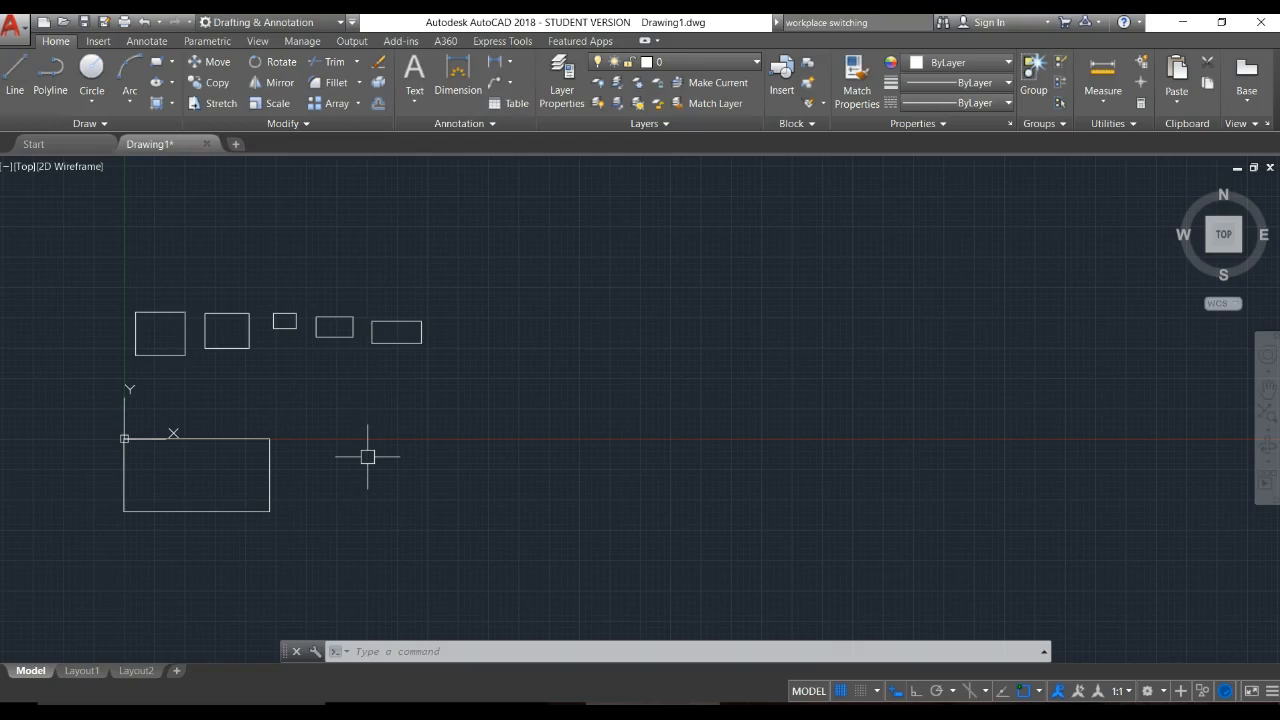
pyautogui.scroll(-5, 503, 420)
pyautogui.moveTo(466, 423); pyautogui.dragTo(387, 448, button='middle')
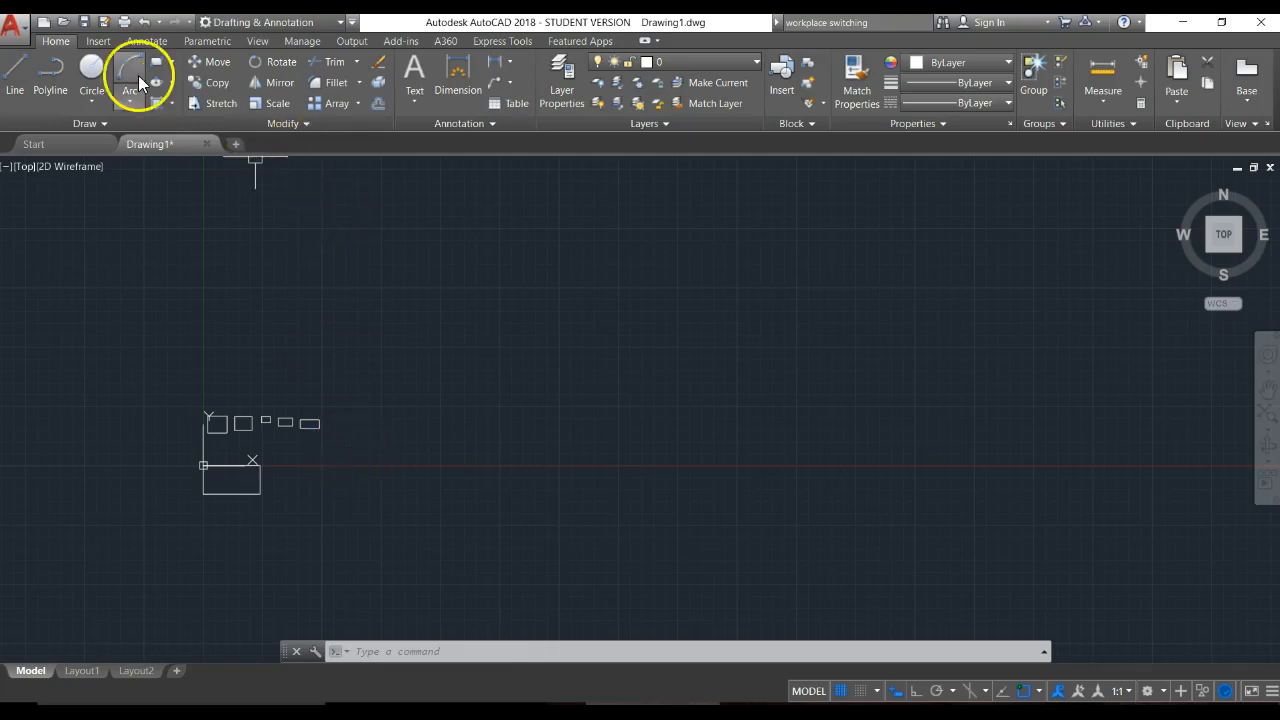
pyautogui.click(155, 60)
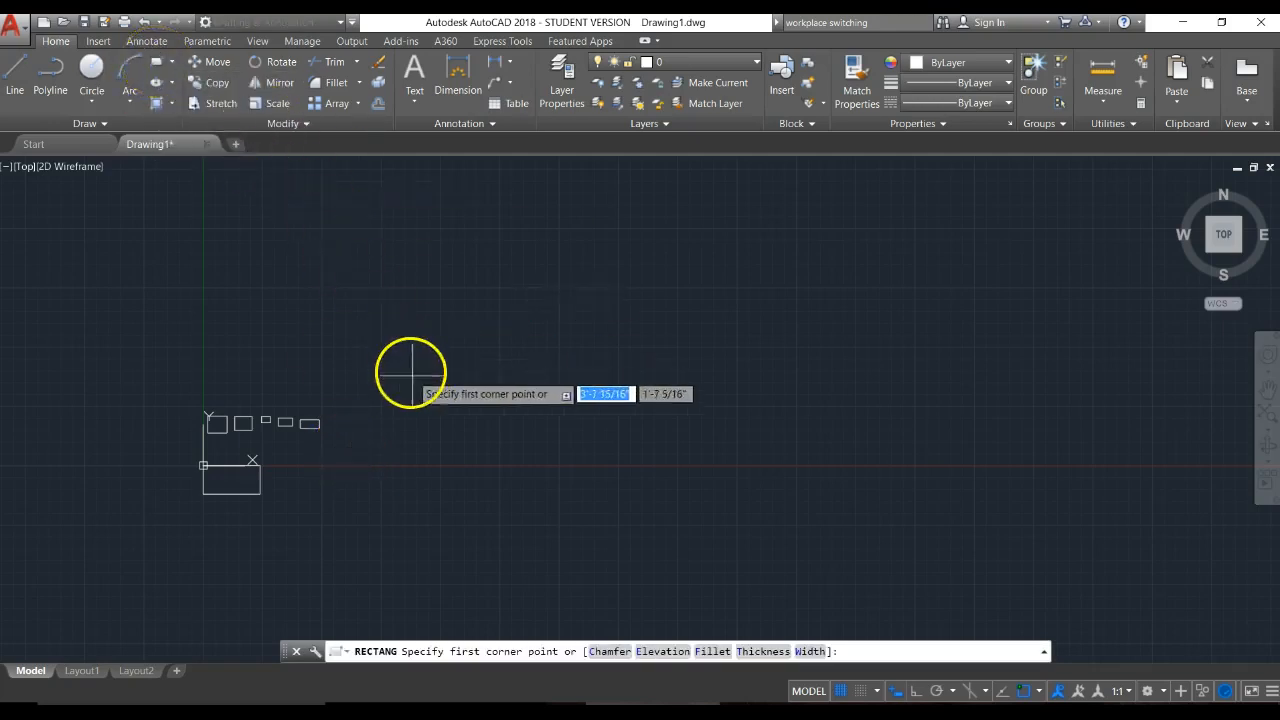
pyautogui.click(475, 416)
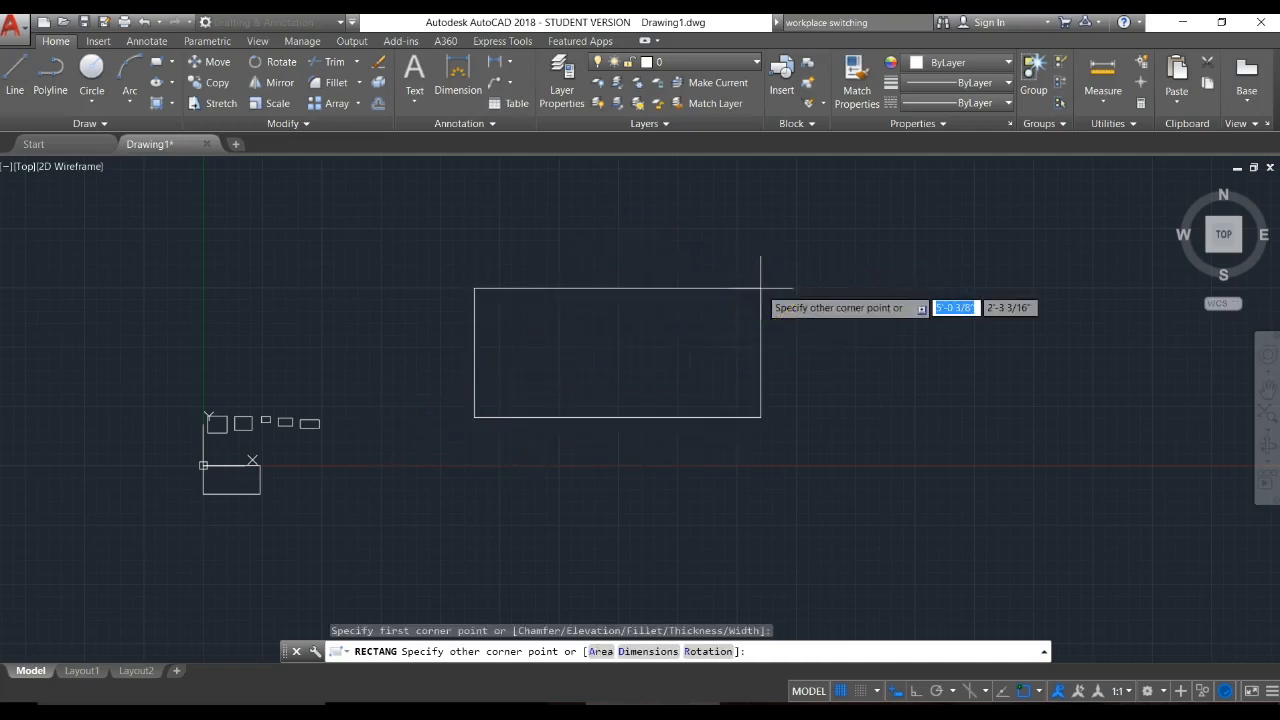
pyautogui.write('d')
pyautogui.press('Return')
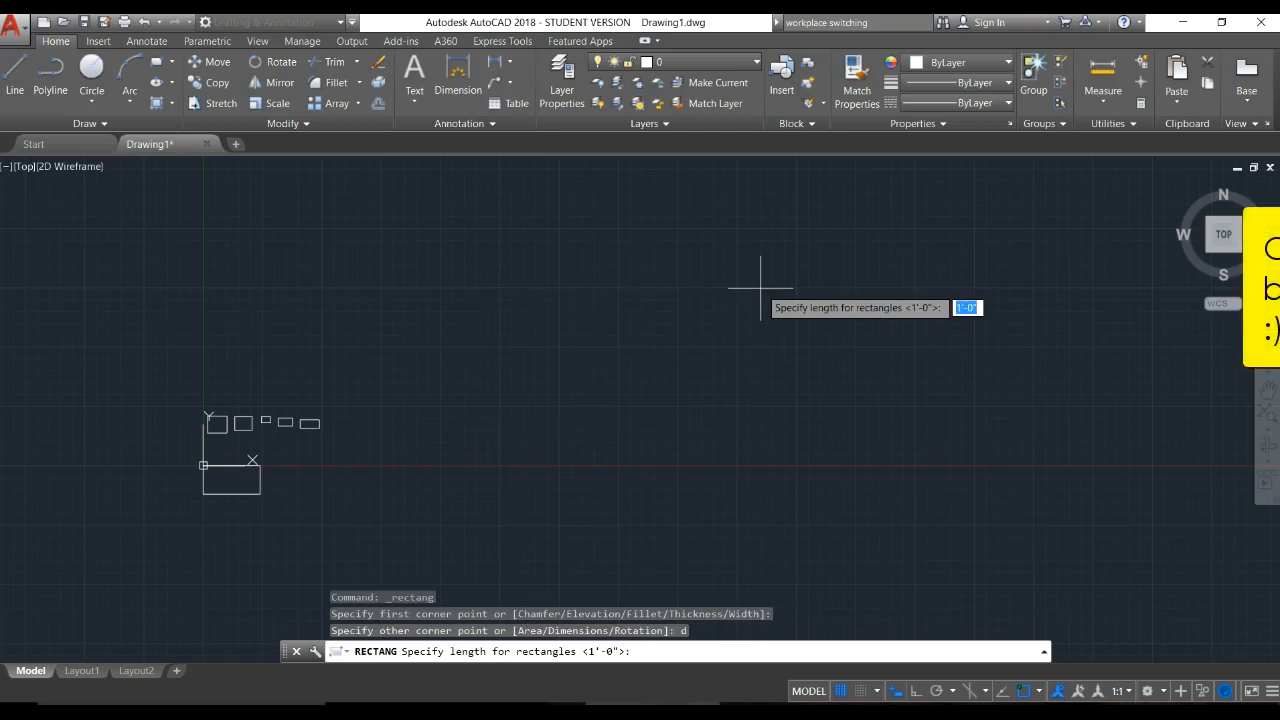
pyautogui.write('16')
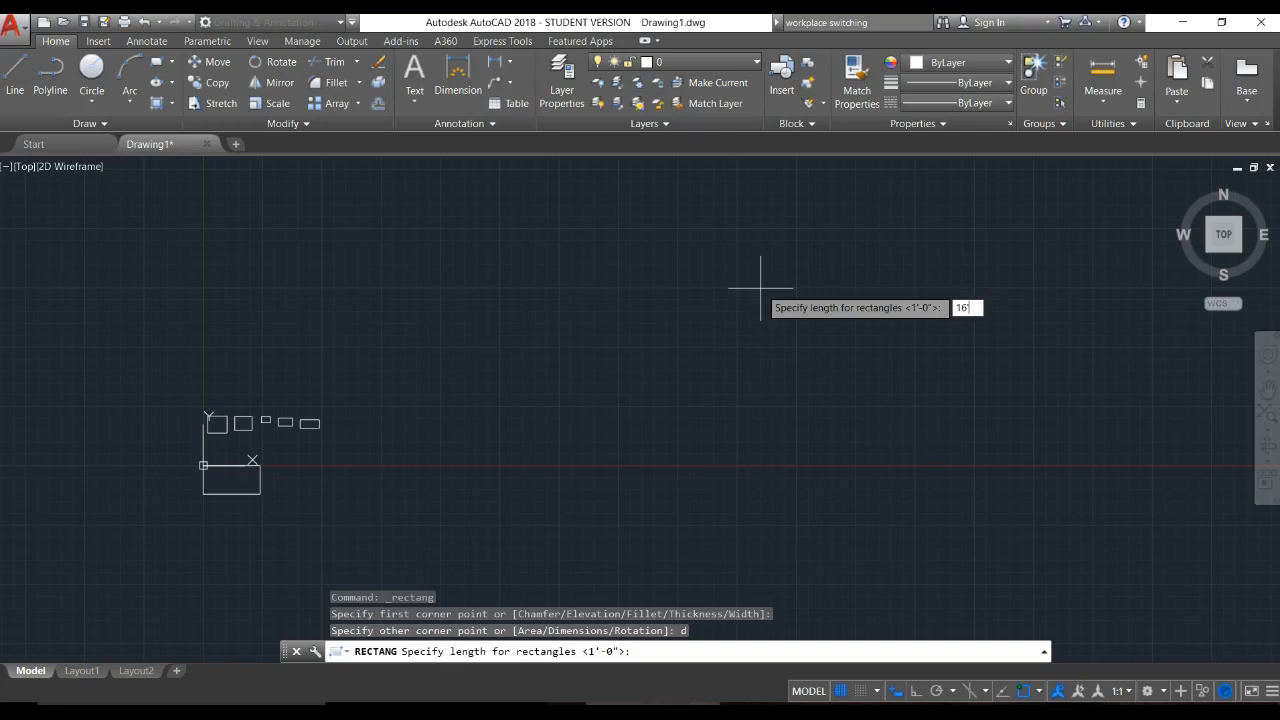
pyautogui.press('Return')
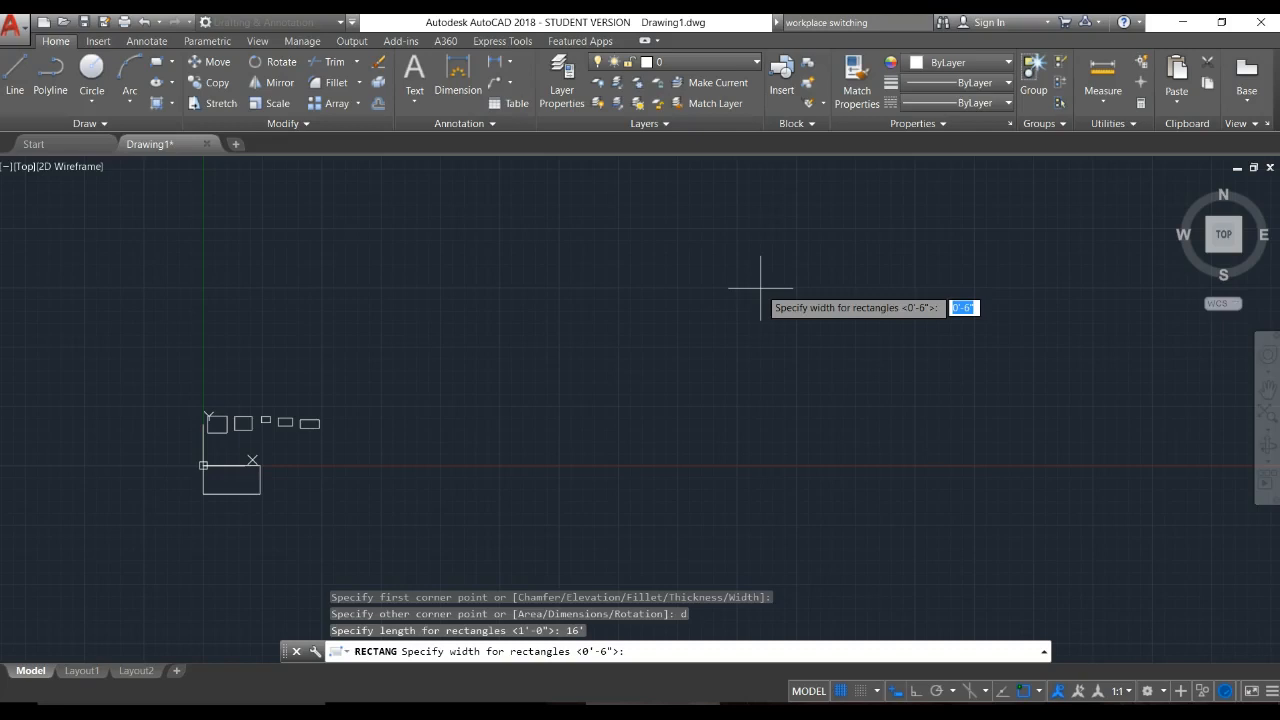
pyautogui.write("8'")
pyautogui.press('Return')
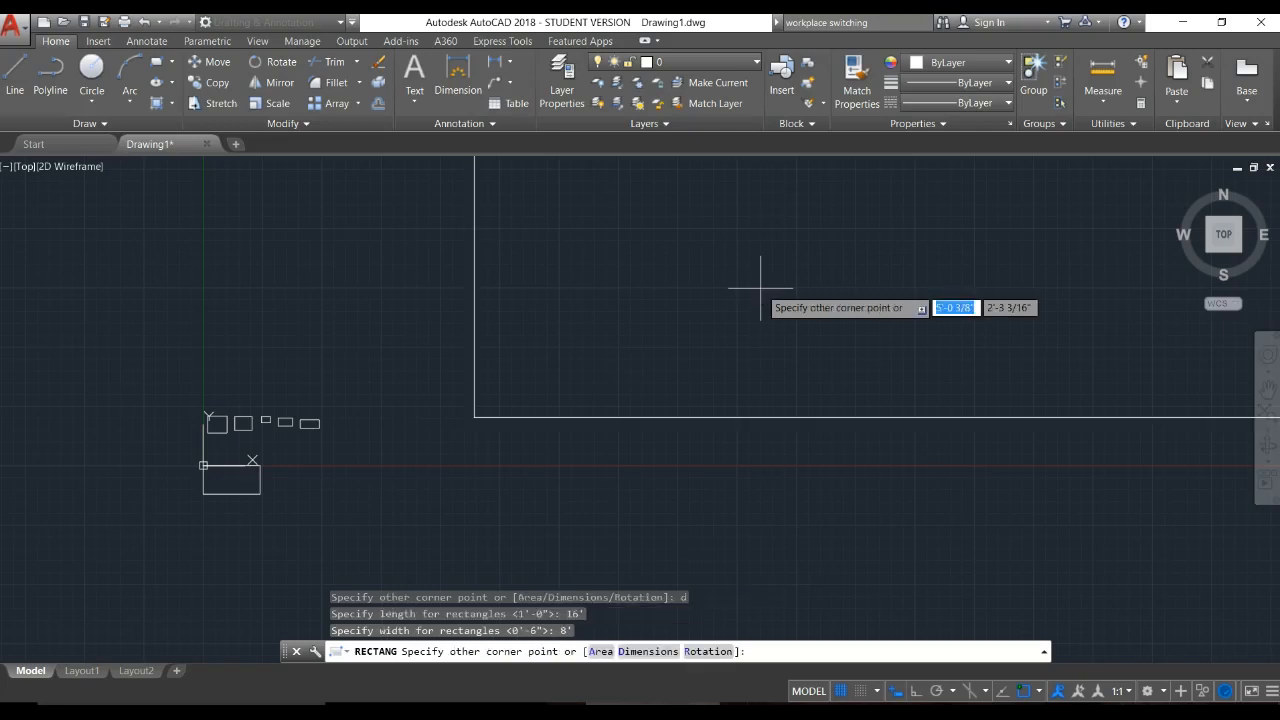
pyautogui.scroll(-3, 766, 306)
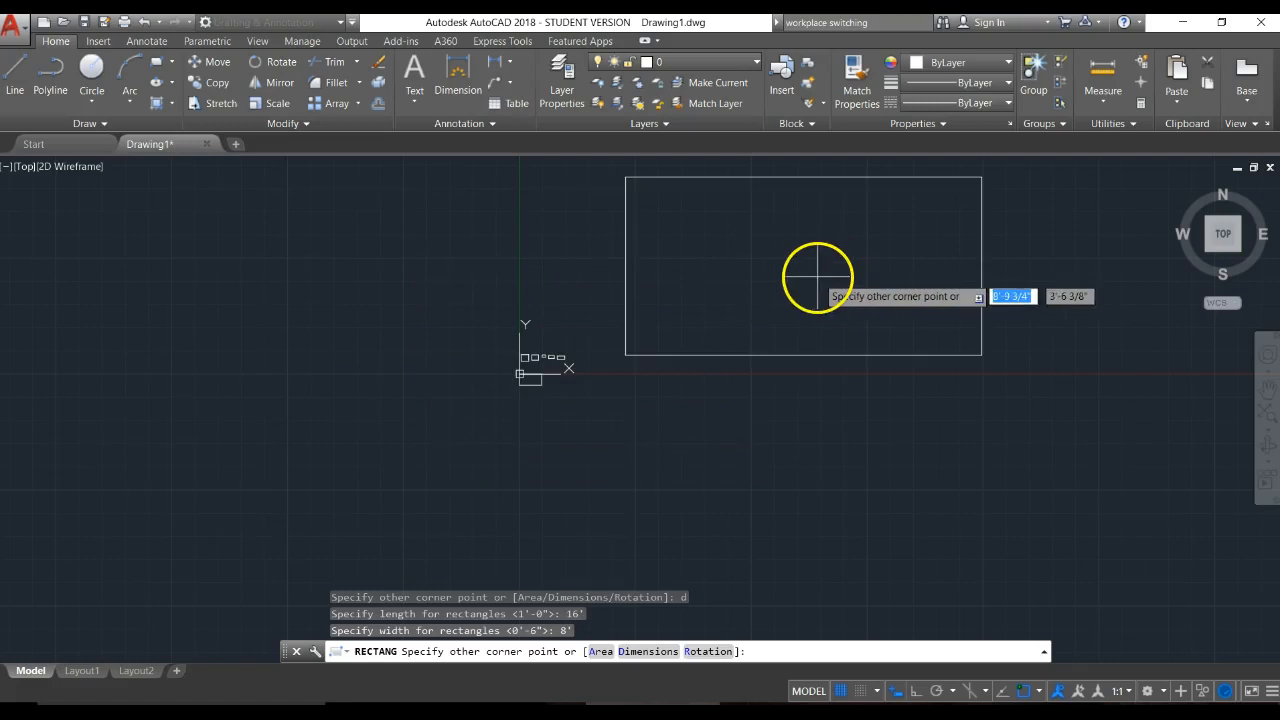
pyautogui.scroll(-2, 817, 277)
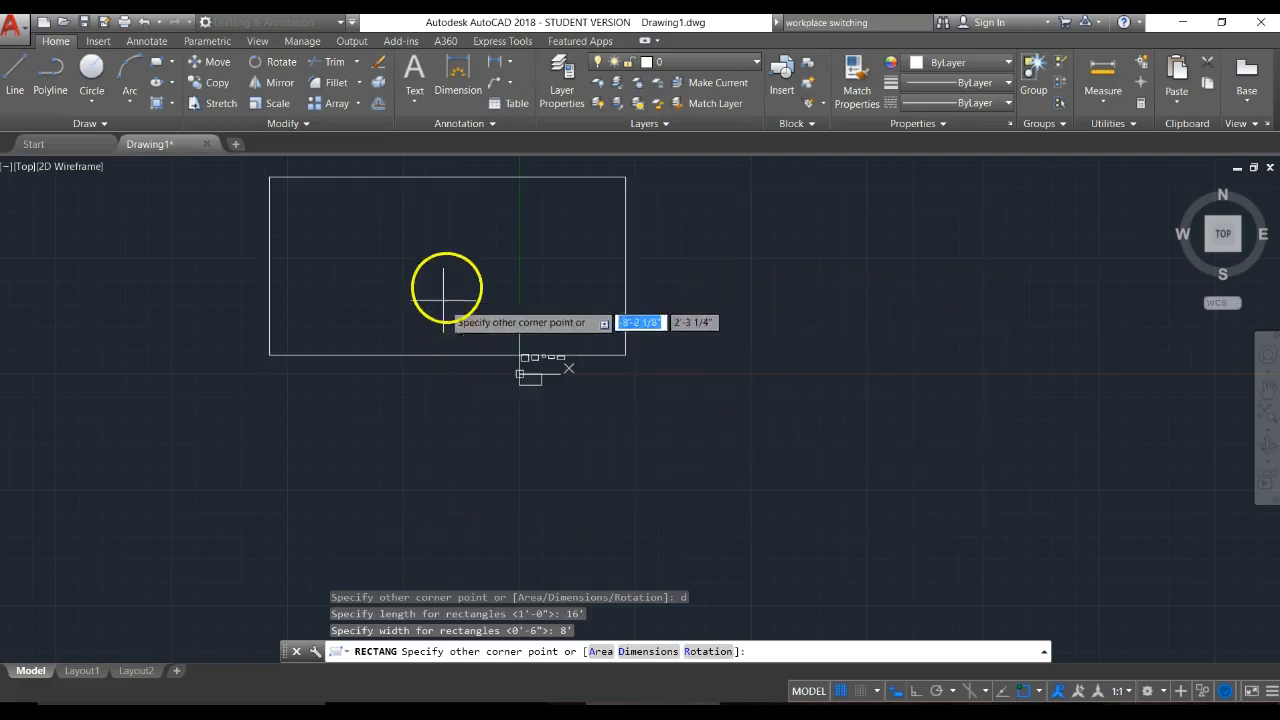
pyautogui.click(748, 268)
pyautogui.moveTo(642, 205)
pyautogui.mouseDown(button='middle')
pyautogui.moveTo(600, 202)
pyautogui.moveTo(449, 268)
pyautogui.mouseUp(button='middle')
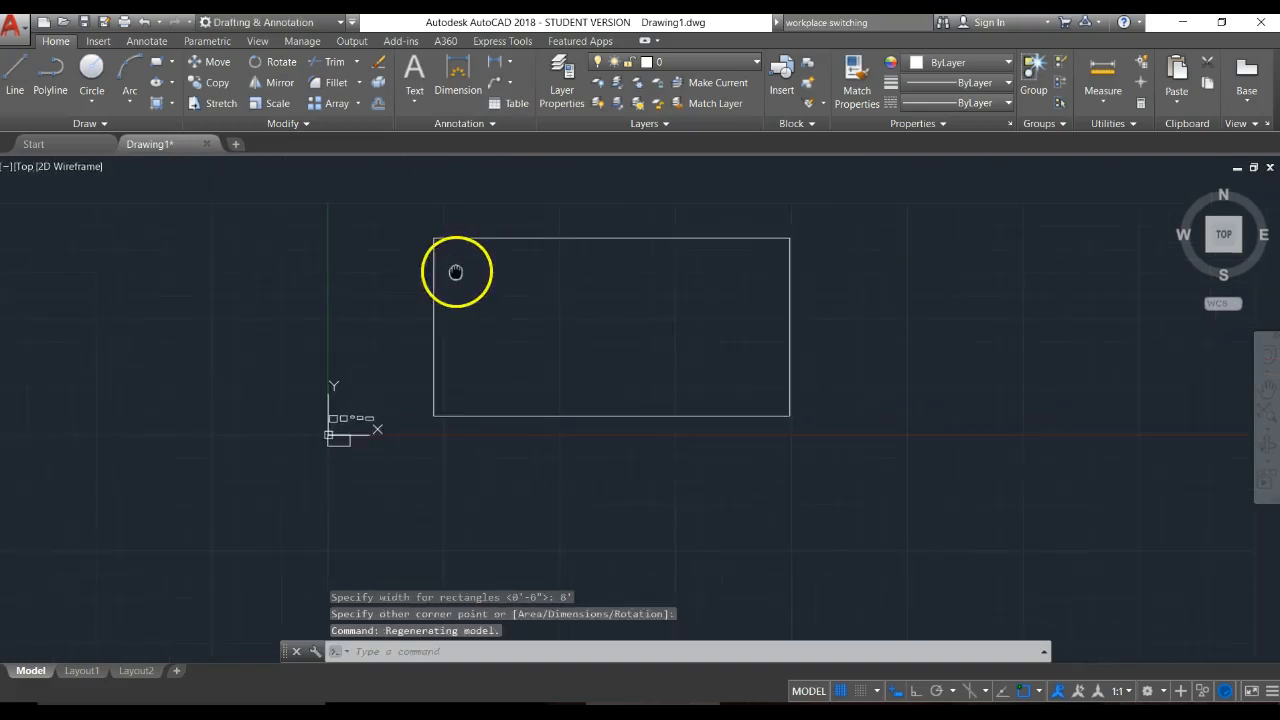
pyautogui.scroll(2, 403, 336)
pyautogui.moveTo(403, 338); pyautogui.dragTo(386, 391, button='middle')
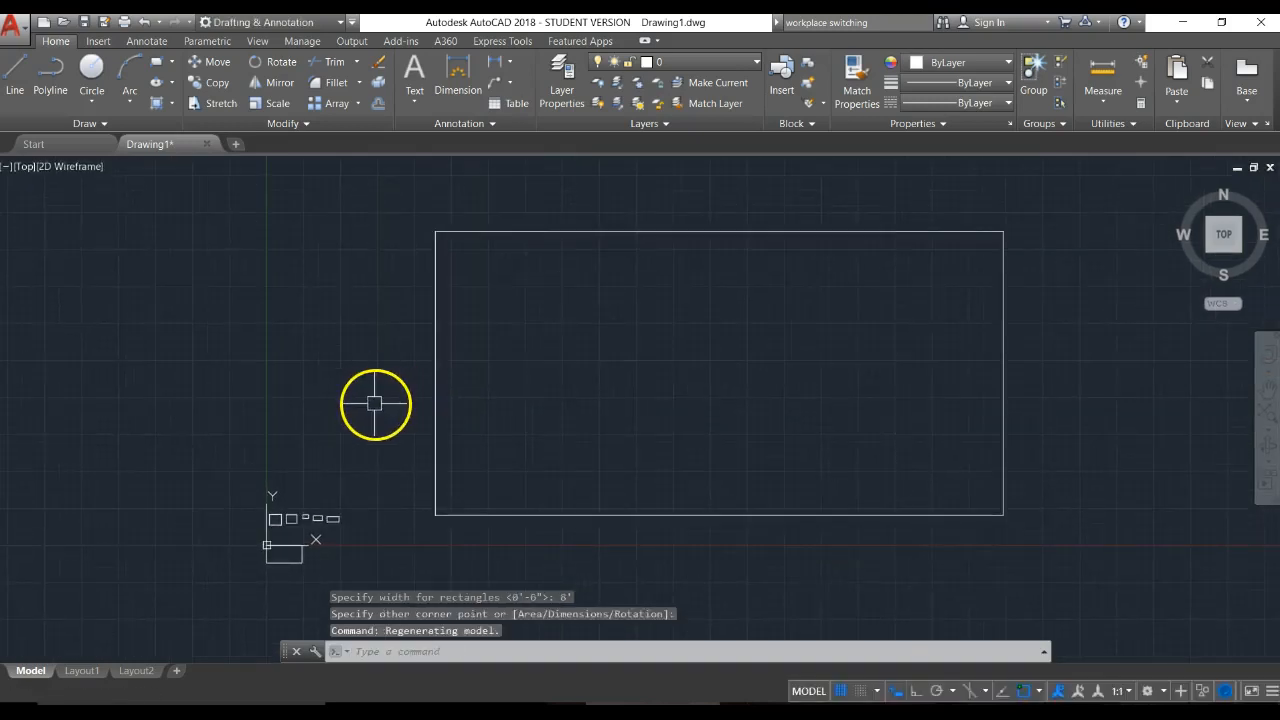